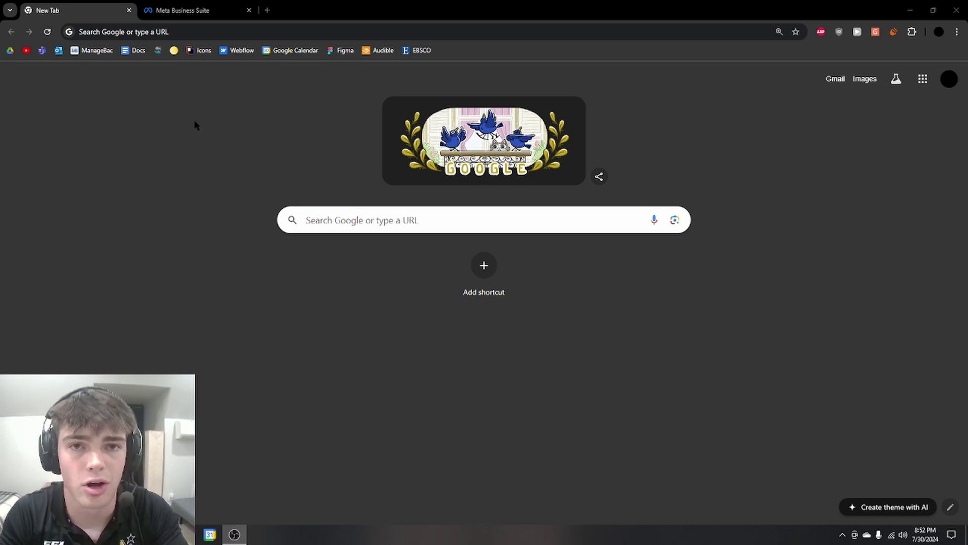
Switch to the Meta Business Suite page and view the home overview and the available business portfolios
{"action": "left_click", "coordinate": [198, 19]}
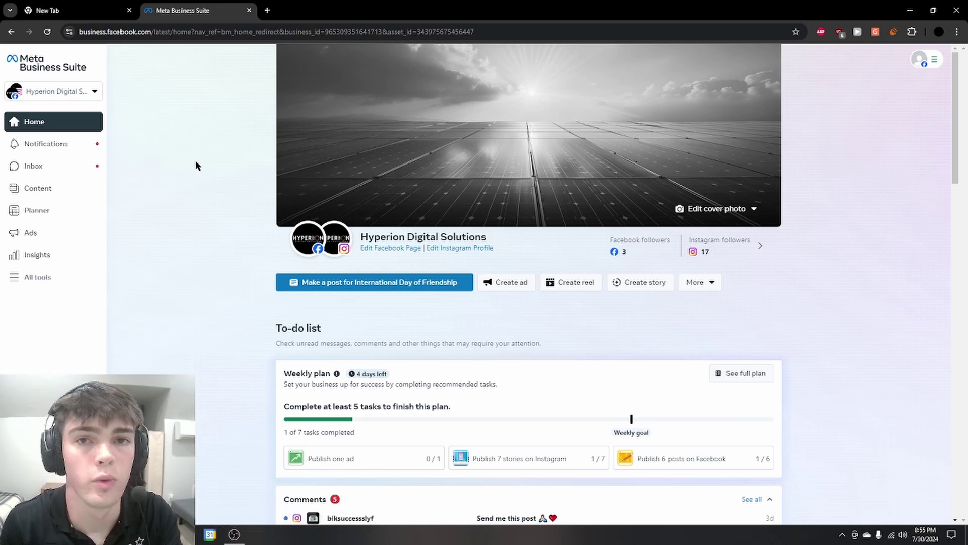
{"action": "mouse_move", "coordinate": [367, 252]}
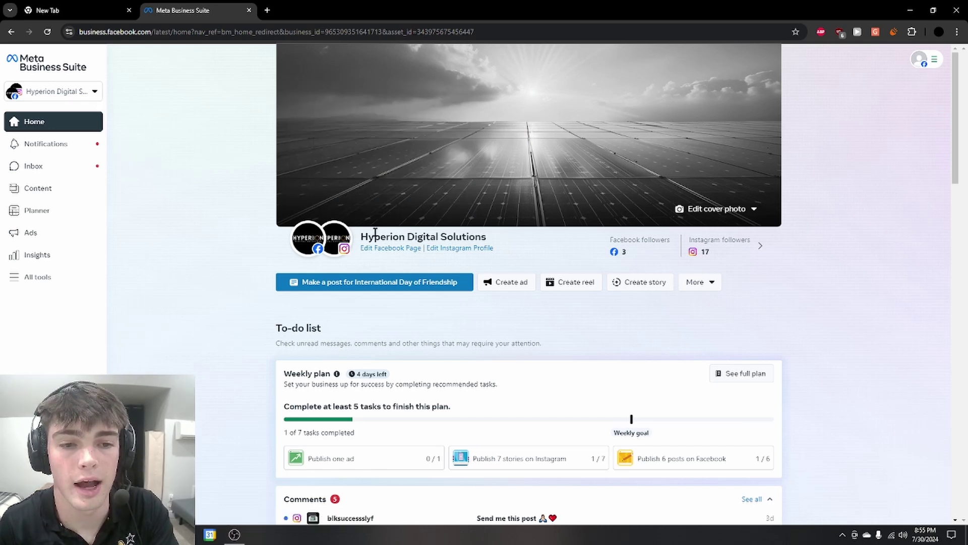
{"action": "scroll", "coordinate": [167, 199], "scroll_direction": "down", "scroll_amount": 4}
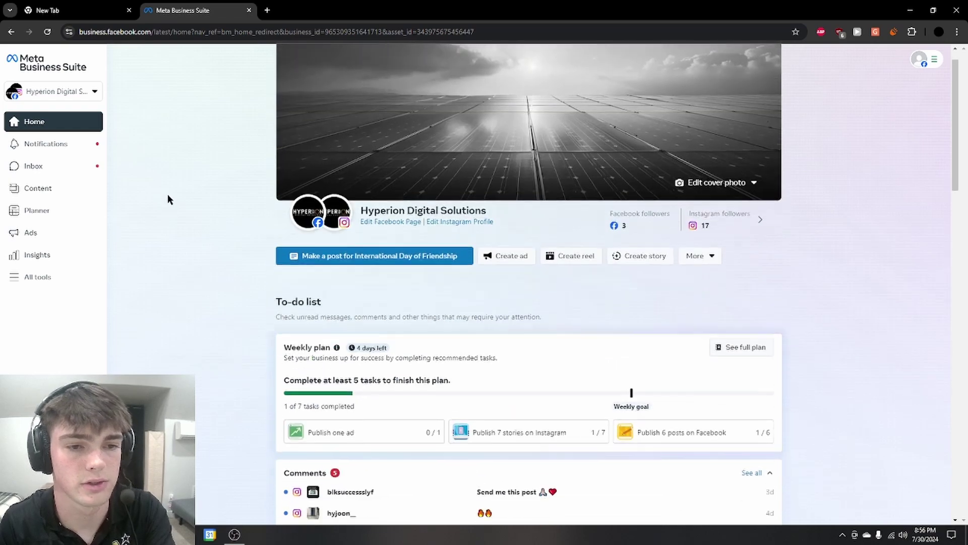
{"action": "scroll", "coordinate": [187, 191], "scroll_direction": "up", "scroll_amount": 4}
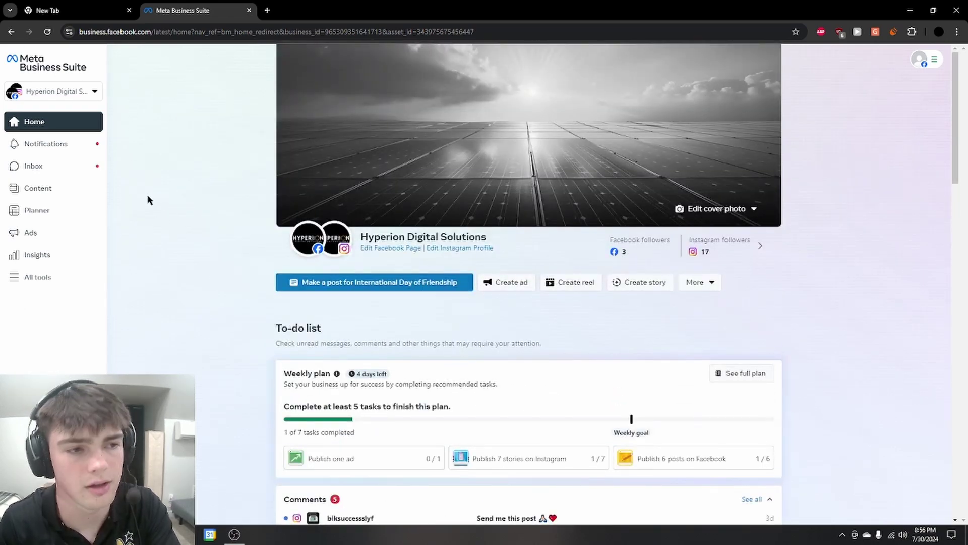
{"action": "left_click", "coordinate": [85, 92]}
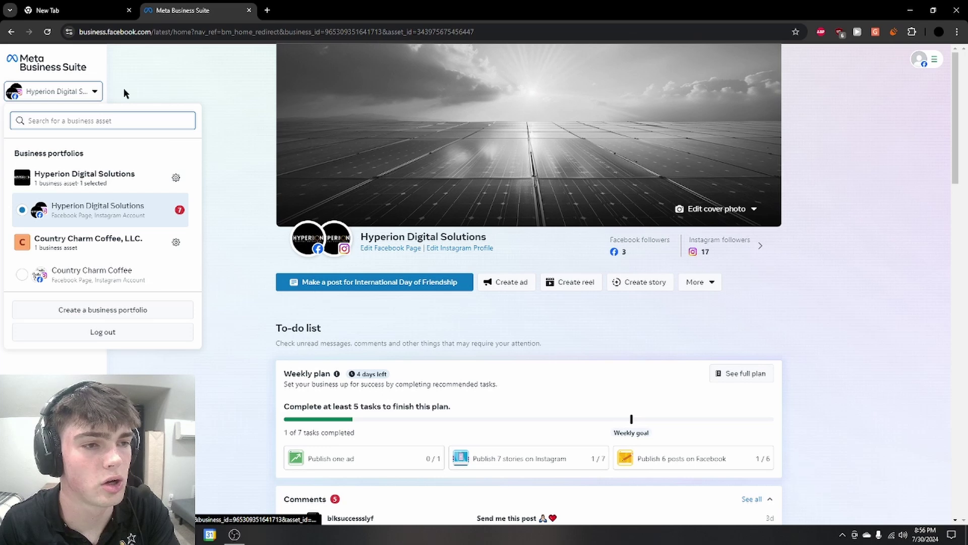
{"action": "left_click", "coordinate": [151, 84]}
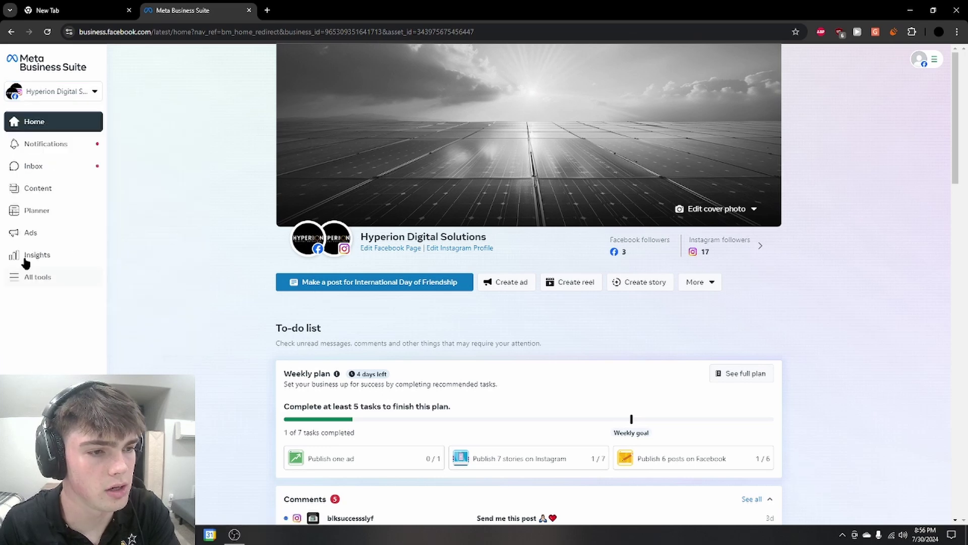
Search all tools for "event" and open Events Manager
{"action": "left_click", "coordinate": [61, 278]}
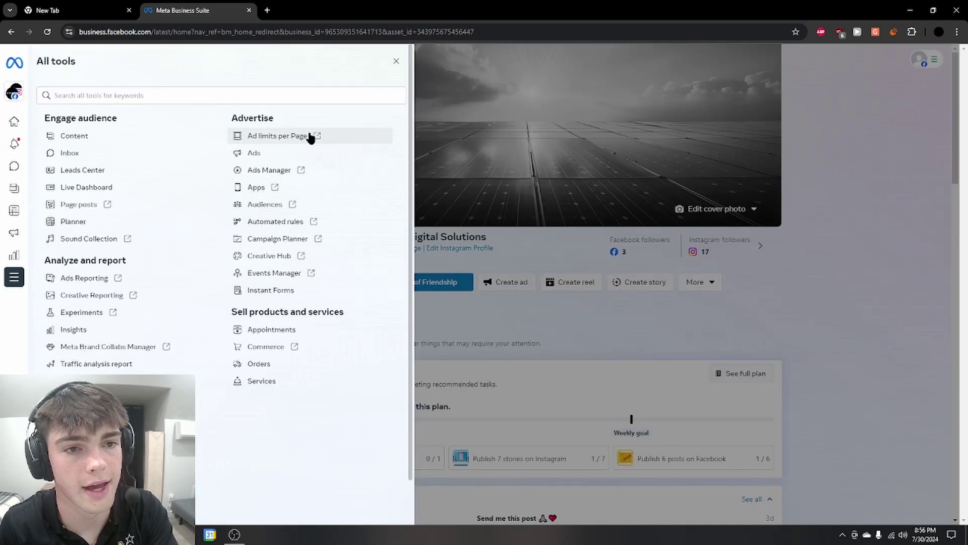
{"action": "scroll", "coordinate": [132, 147], "scroll_direction": "down", "scroll_amount": 1}
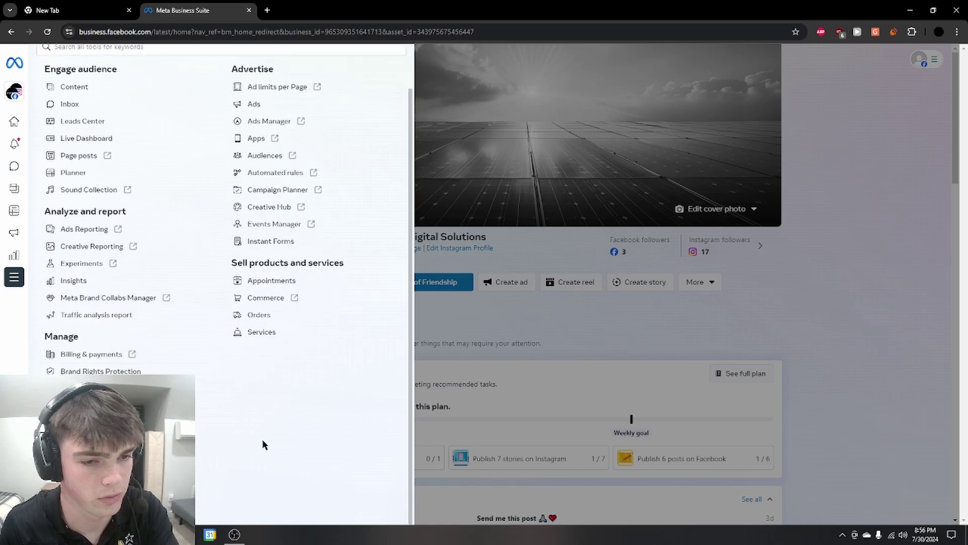
{"action": "scroll", "coordinate": [262, 443], "scroll_direction": "up", "scroll_amount": 1}
{"action": "left_click", "coordinate": [141, 95]}
{"action": "type", "text": "event"}
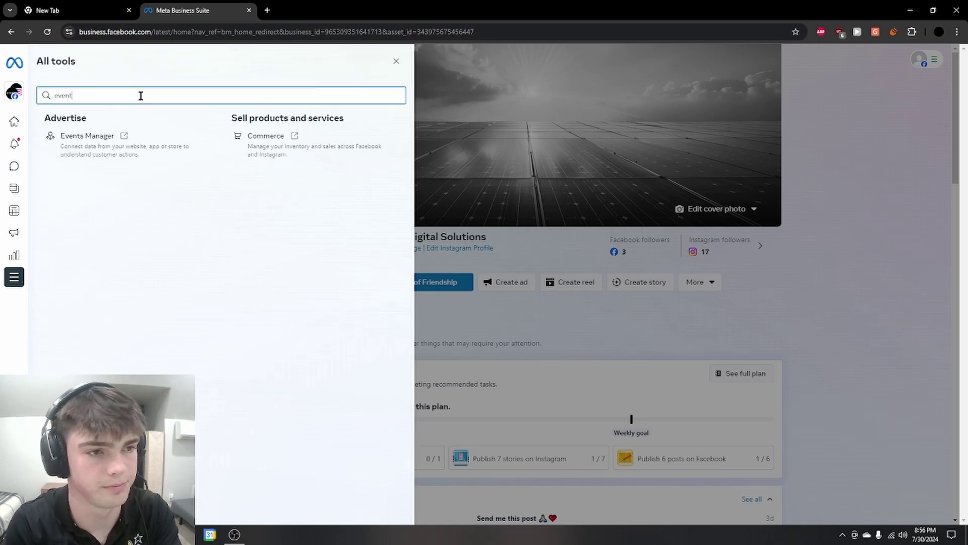
{"action": "left_click", "coordinate": [168, 147]}
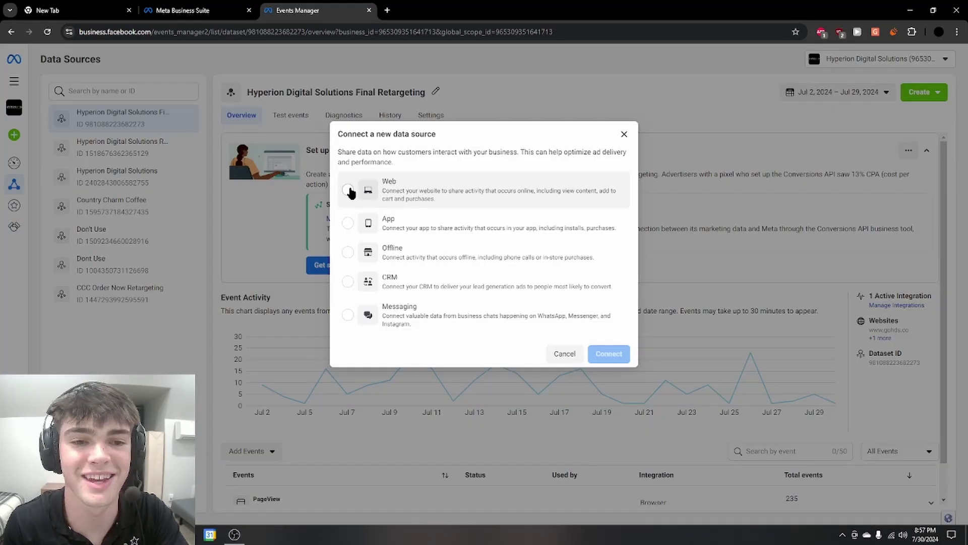
Connect a new Web data source and create its dataset with the name Hyperion Digital Solution
{"action": "left_click", "coordinate": [349, 191]}
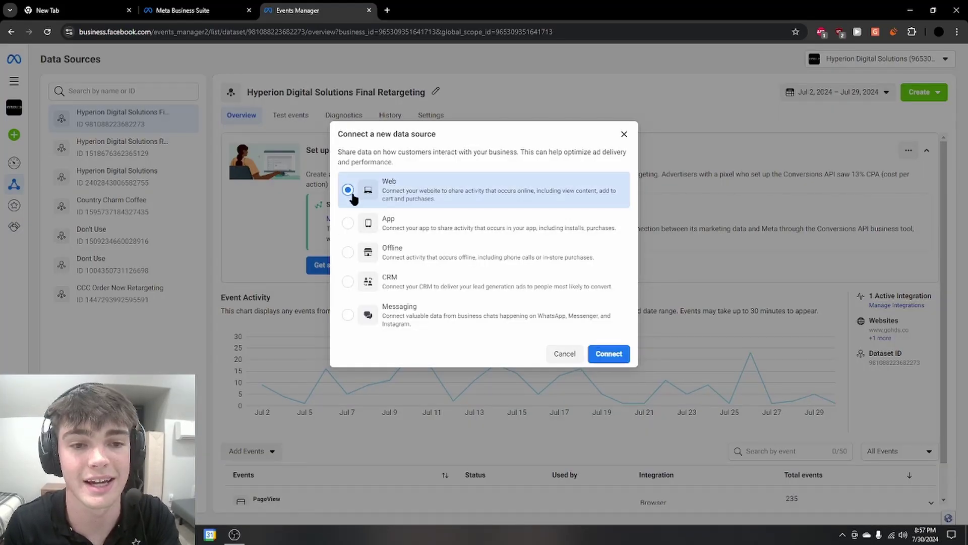
{"action": "left_click", "coordinate": [609, 353]}
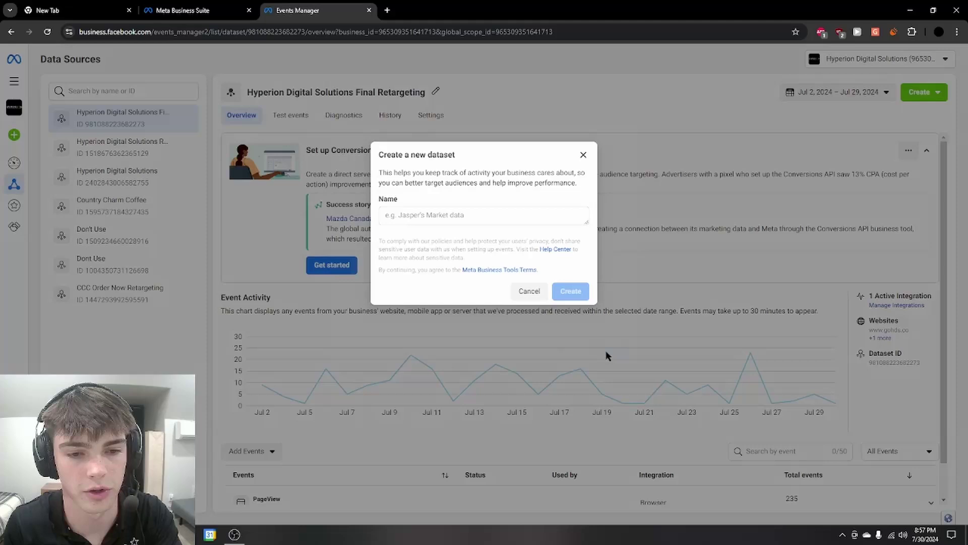
{"action": "left_click", "coordinate": [447, 216]}
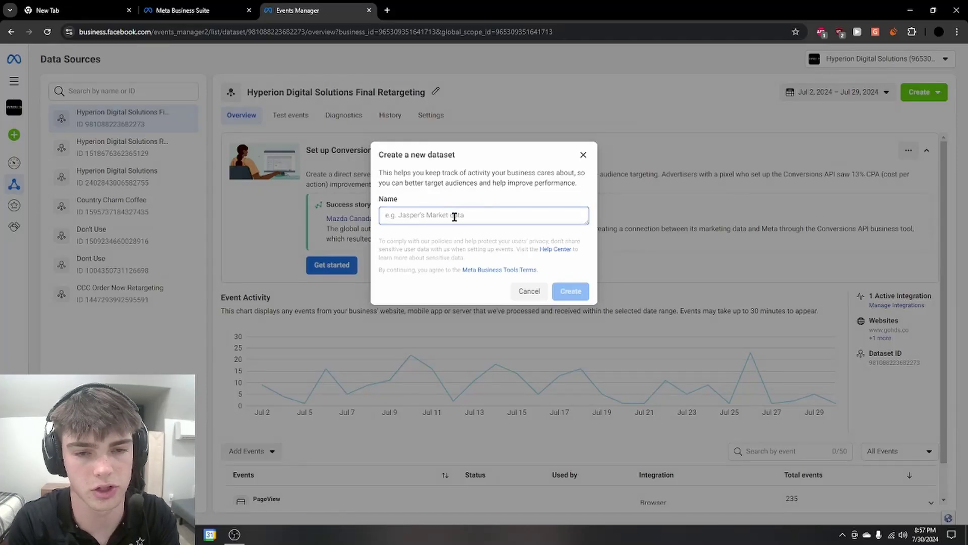
{"action": "type", "text": "Hyperion Digital S"}
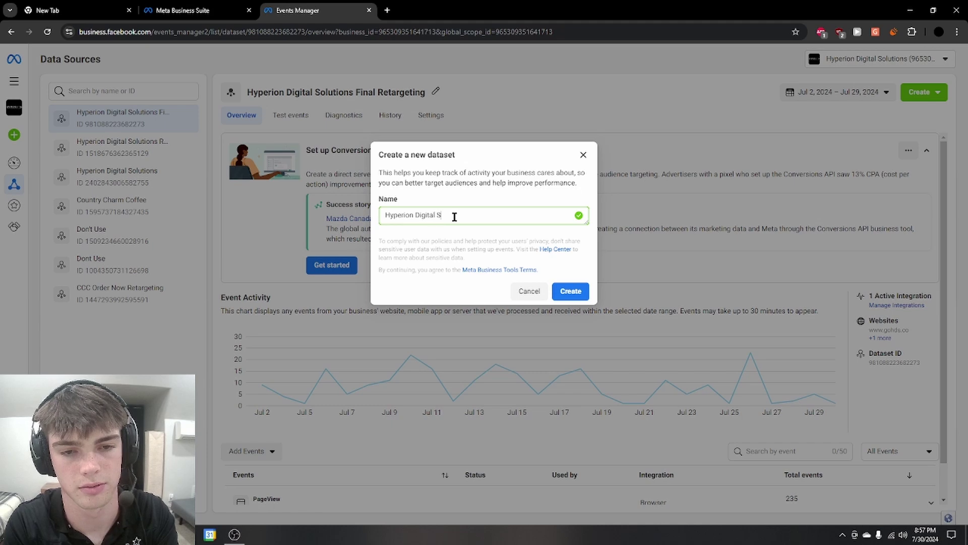
{"action": "type", "text": "olutions"}
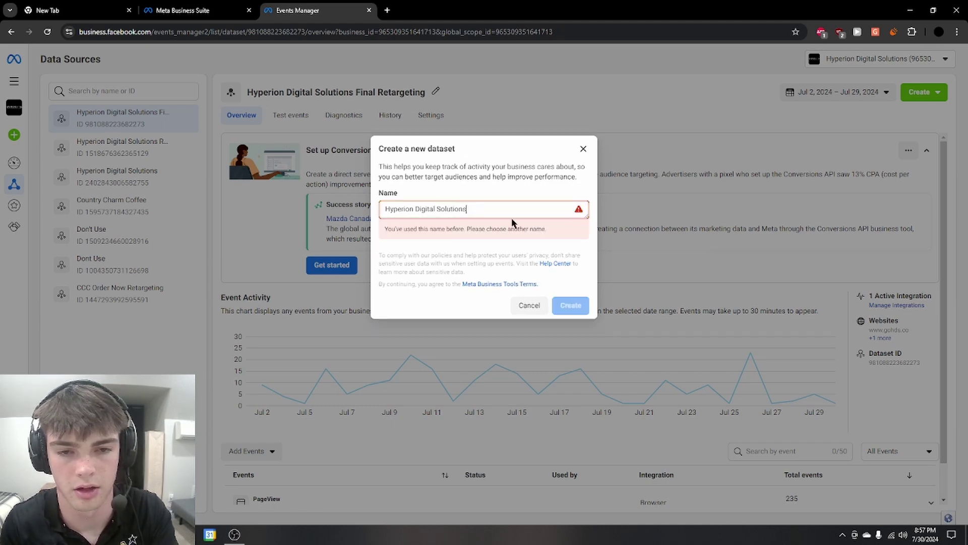
{"action": "key", "text": "BackSpace"}
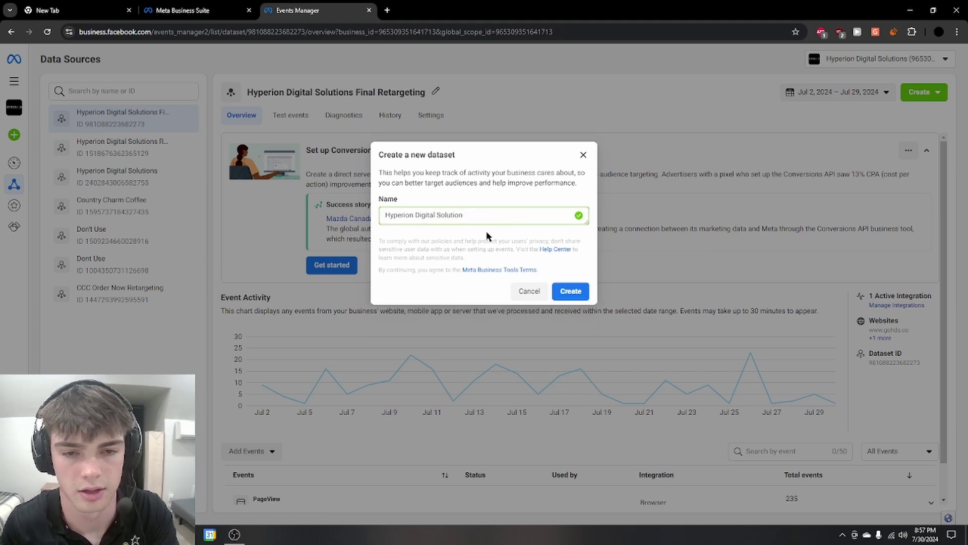
{"action": "left_click", "coordinate": [570, 291]}
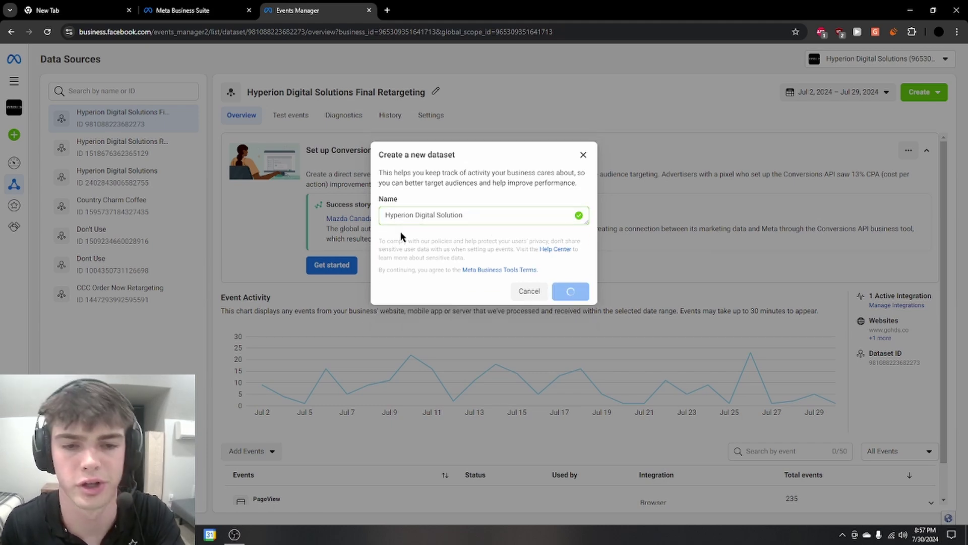
{"action": "right_click", "coordinate": [472, 236]}
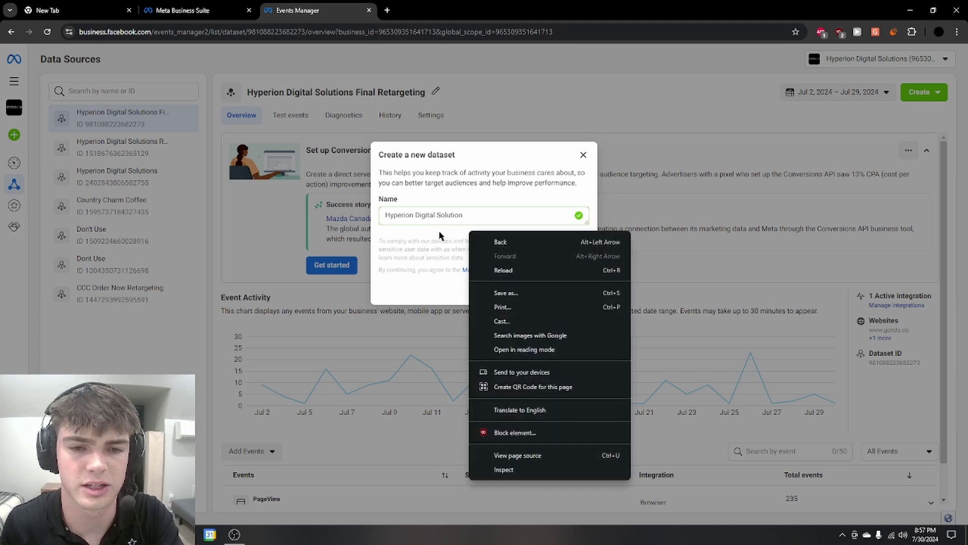
{"action": "left_click", "coordinate": [441, 236]}
{"action": "left_click", "coordinate": [456, 232]}
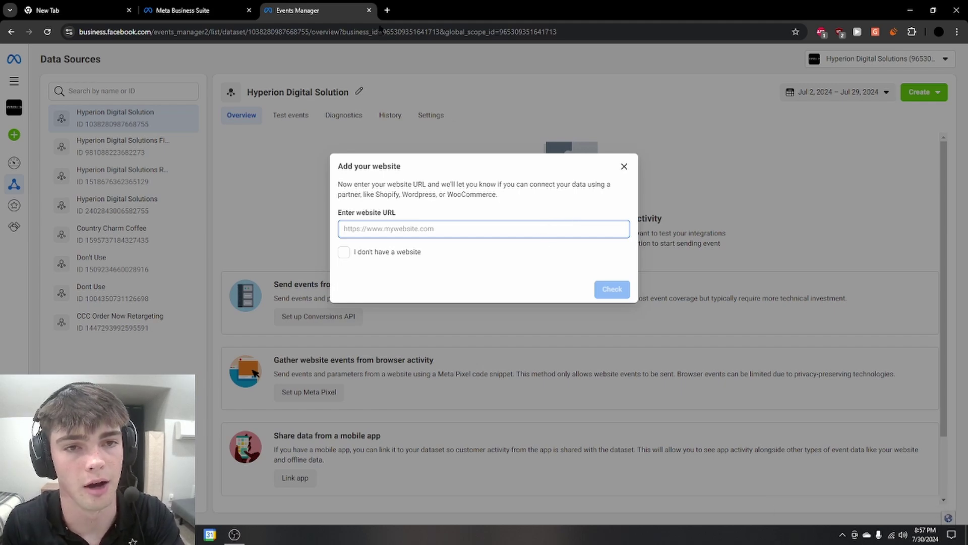
Open the website gohds.co in a new browser tab and copy its full URL
{"action": "left_click", "coordinate": [386, 10]}
{"action": "type", "text": "h"}
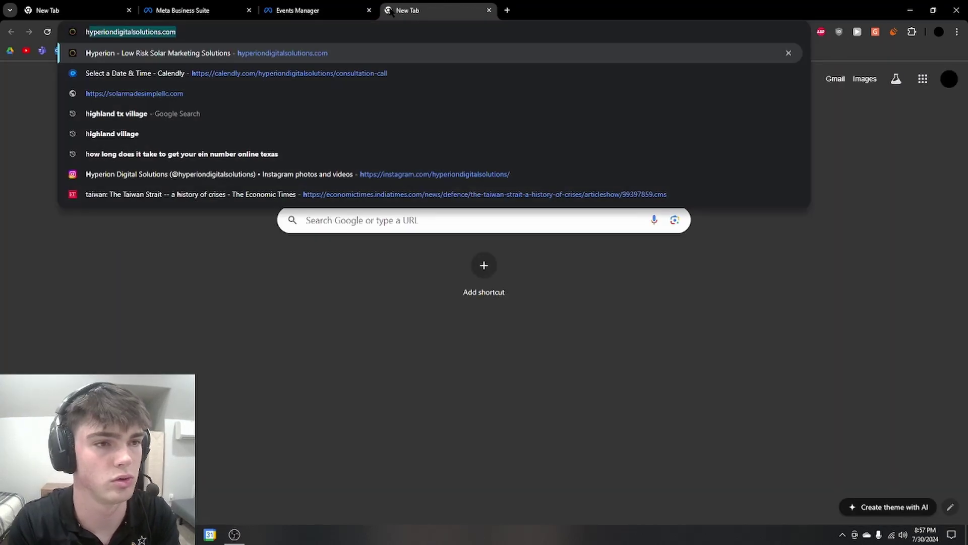
{"action": "key", "text": "BackSpace"}
{"action": "key", "text": "BackSpace"}
{"action": "type", "text": "gohds.co"}
{"action": "key", "text": "Return"}
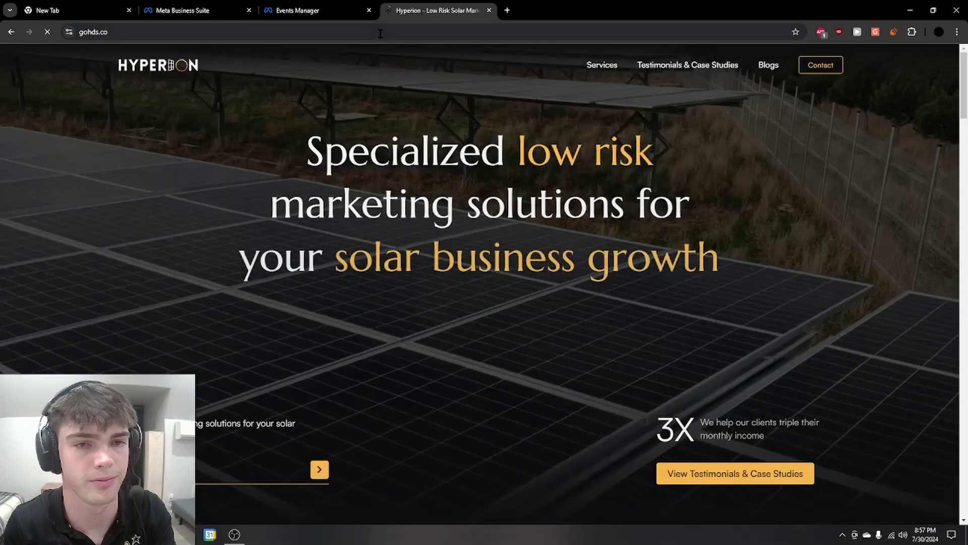
{"action": "left_click", "coordinate": [382, 33]}
{"action": "key", "text": "ctrl+c"}
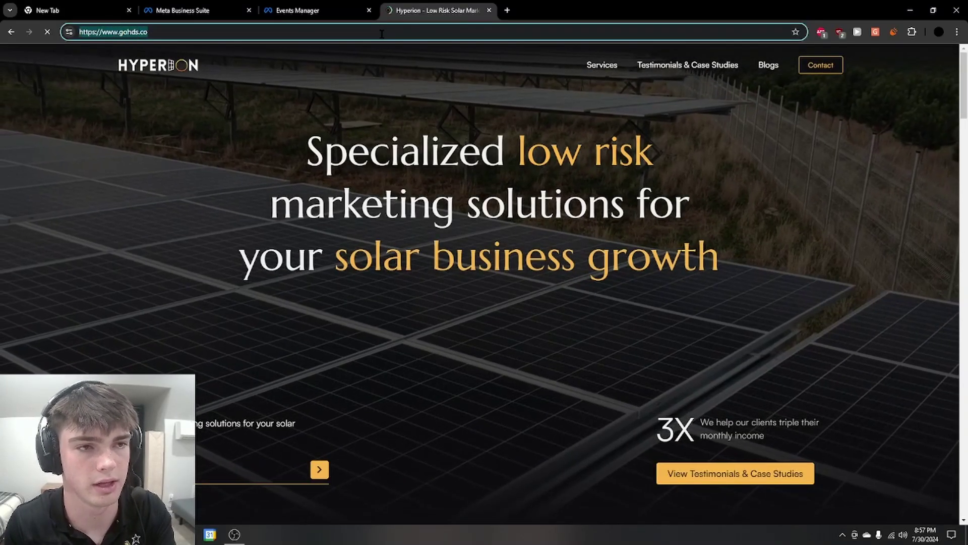
{"action": "left_click", "coordinate": [298, 10]}
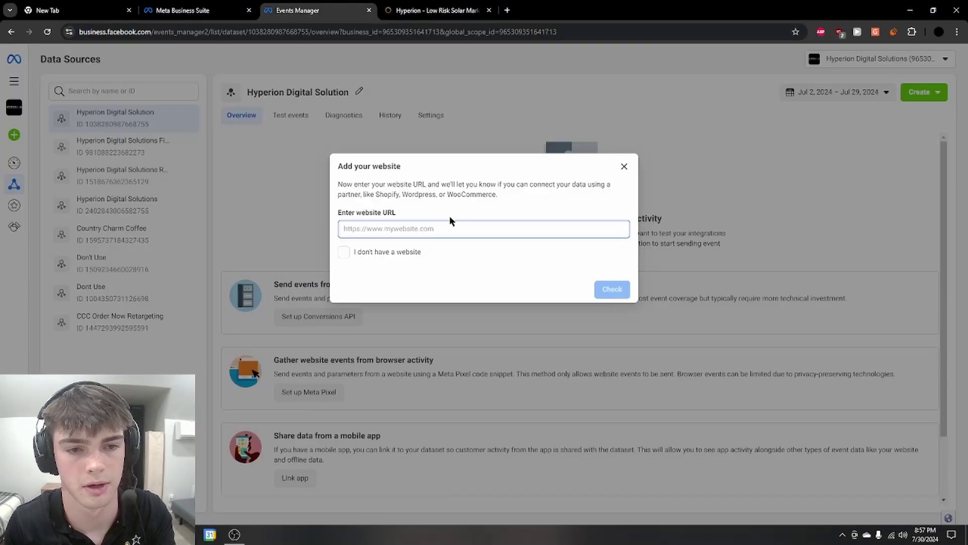
{"action": "key", "text": "ctrl+v"}
{"action": "left_click", "coordinate": [613, 289]}
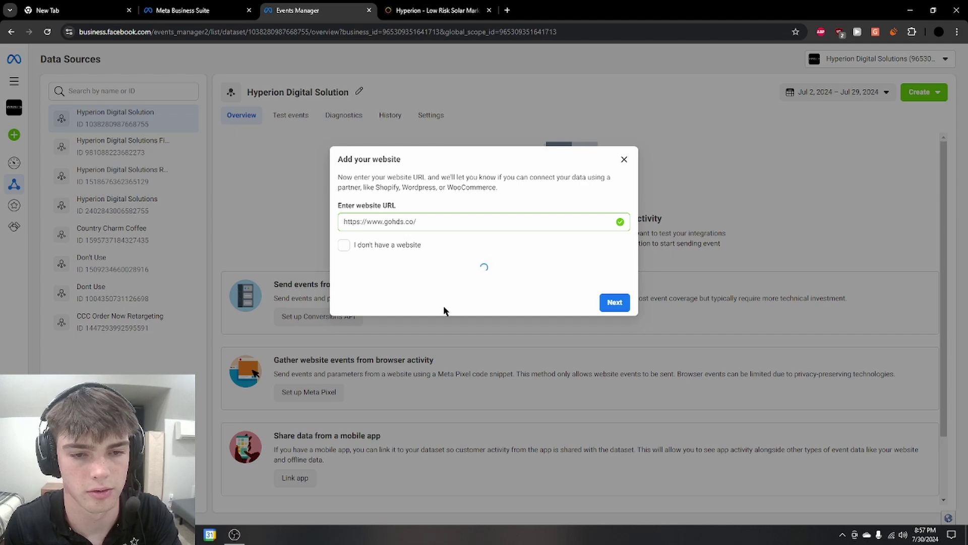
{"action": "left_click", "coordinate": [628, 290]}
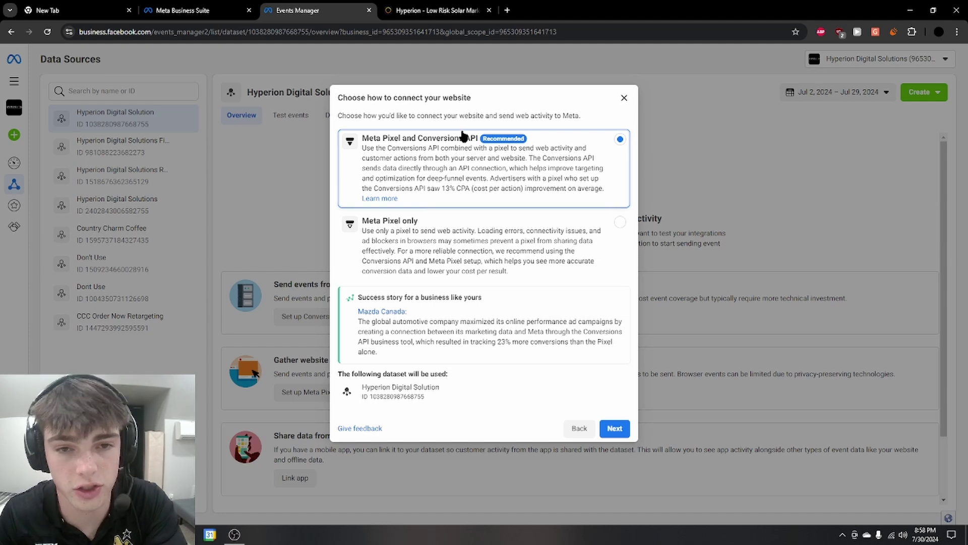
{"action": "left_click", "coordinate": [464, 224]}
{"action": "left_click", "coordinate": [615, 376]}
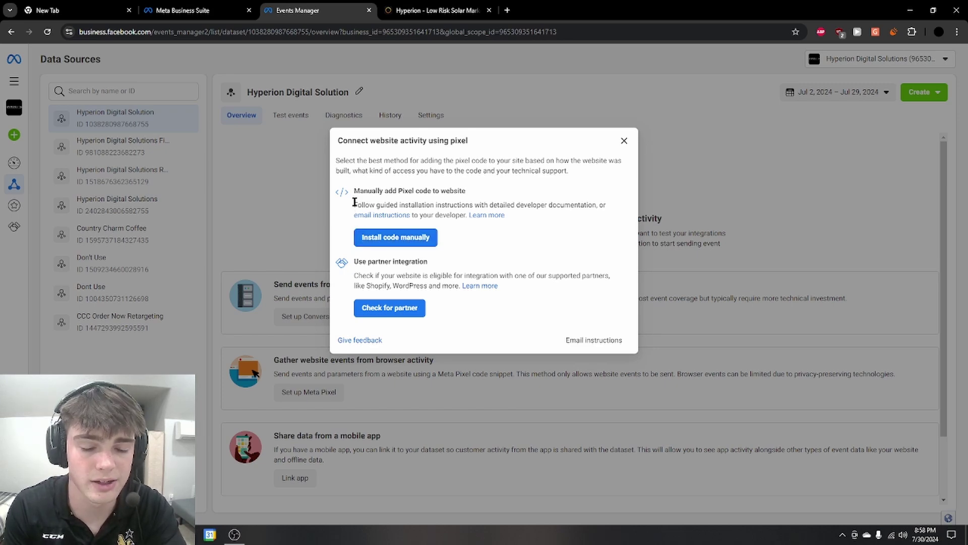
Try to open the email instructions for manually adding the Pixel code, and return to the pixel connection dialog
{"action": "left_click", "coordinate": [383, 216]}
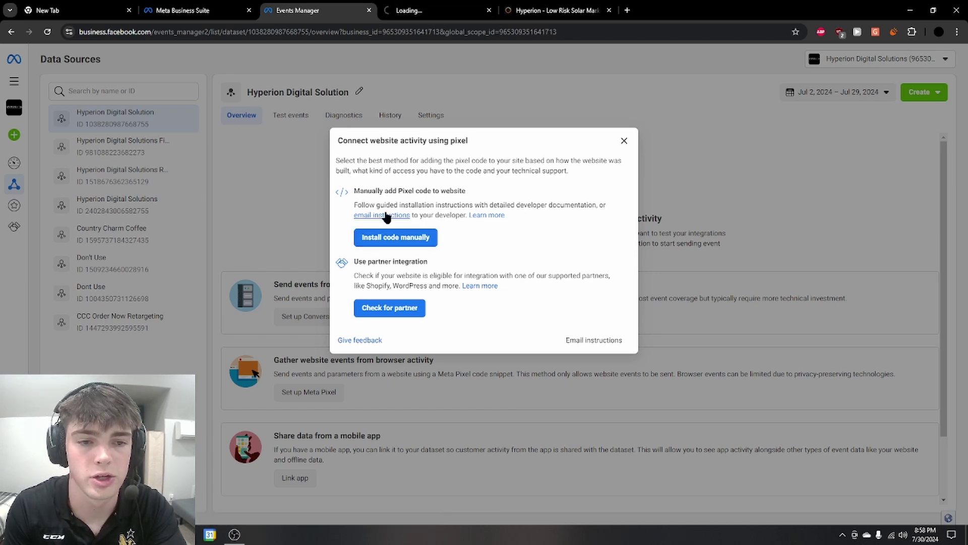
{"action": "left_click", "coordinate": [418, 10]}
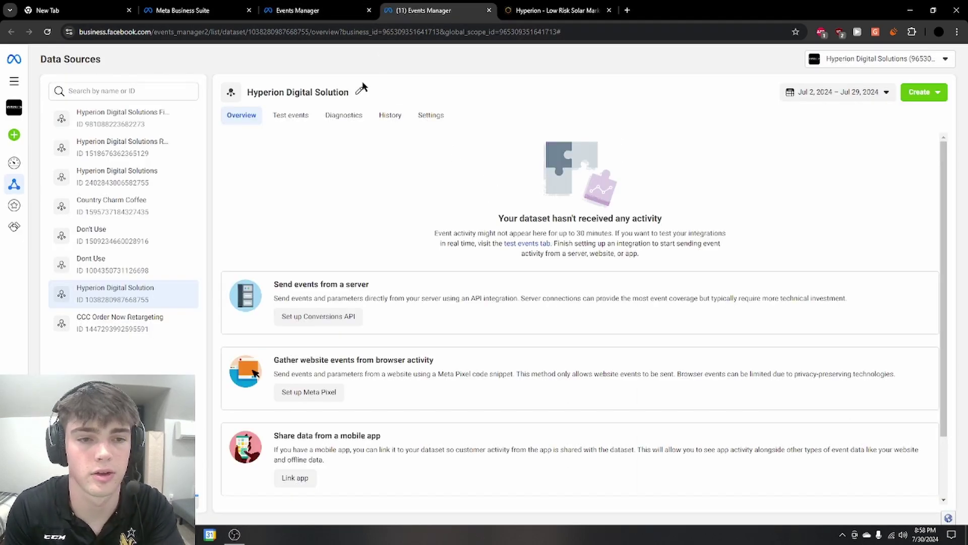
{"action": "left_click", "coordinate": [325, 19]}
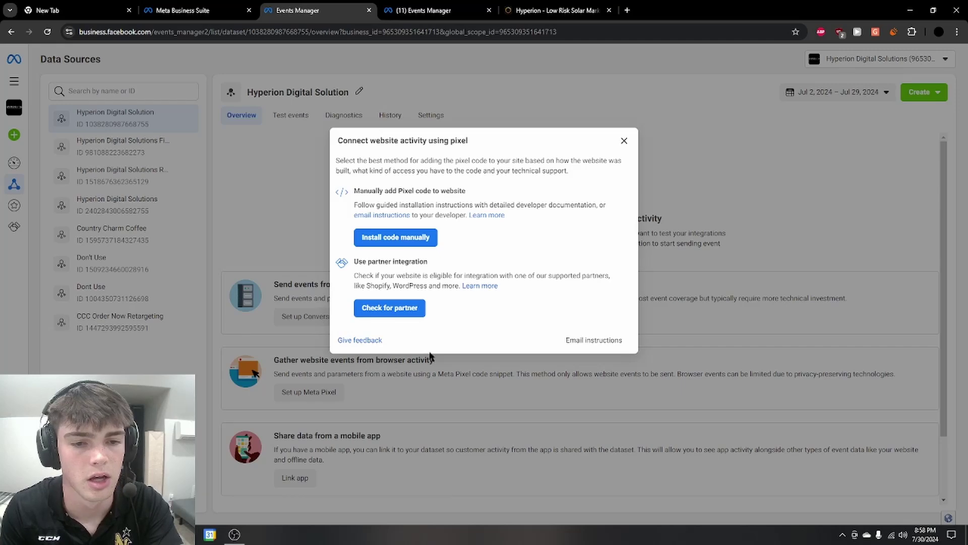
Open the partner integration check and look through the supported website platforms
{"action": "left_click", "coordinate": [393, 312]}
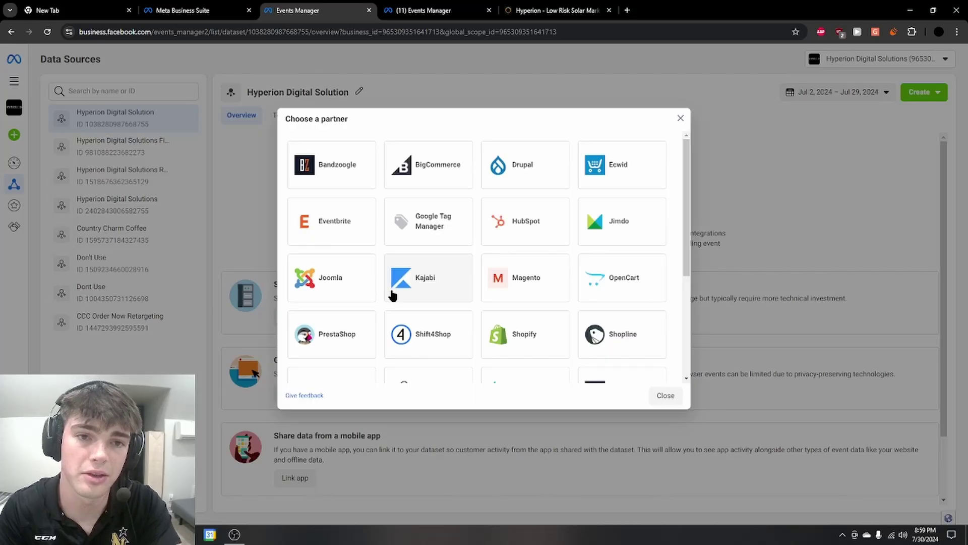
{"action": "scroll", "coordinate": [454, 298], "scroll_direction": "down", "scroll_amount": 4}
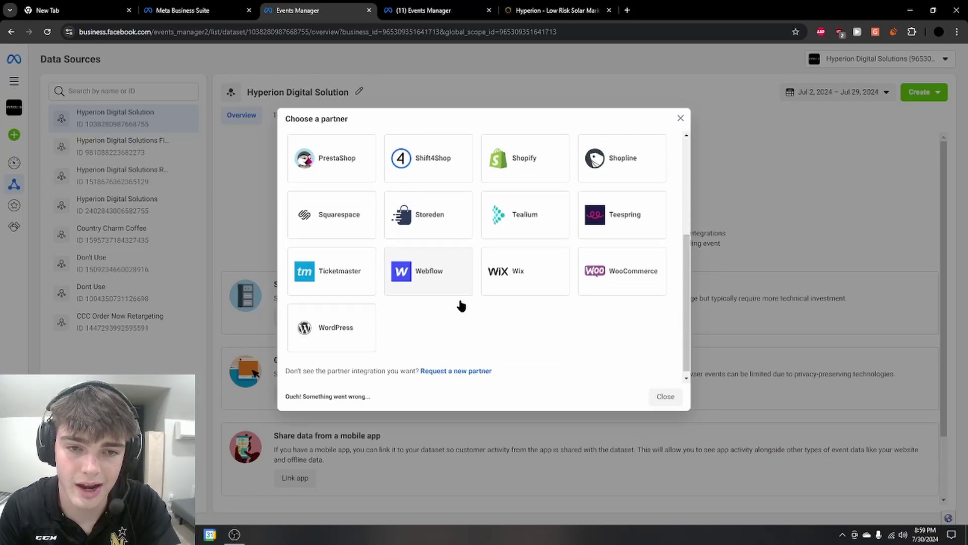
{"action": "scroll", "coordinate": [460, 305], "scroll_direction": "up", "scroll_amount": 2}
{"action": "scroll", "coordinate": [353, 307], "scroll_direction": "down", "scroll_amount": 1}
{"action": "scroll", "coordinate": [455, 302], "scroll_direction": "up", "scroll_amount": 1}
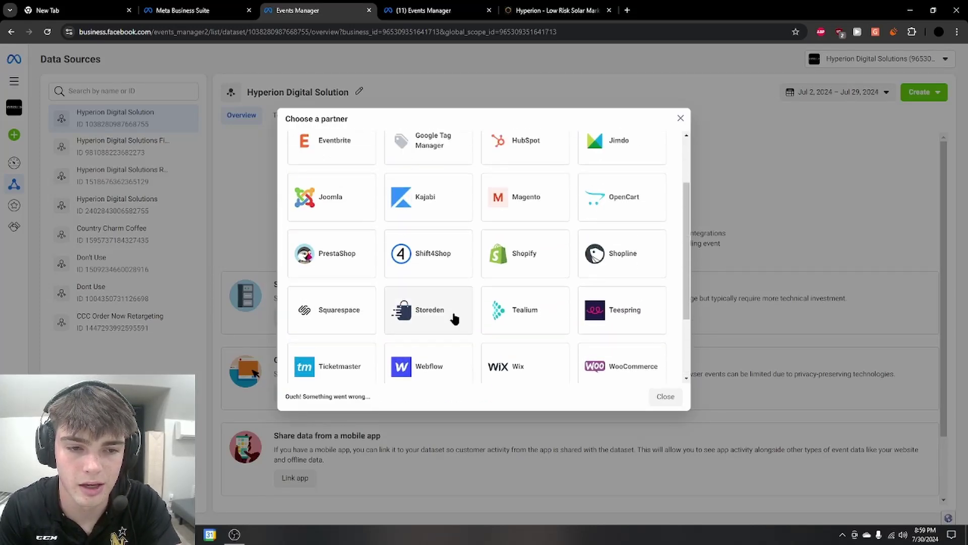
{"action": "scroll", "coordinate": [360, 314], "scroll_direction": "down", "scroll_amount": 1}
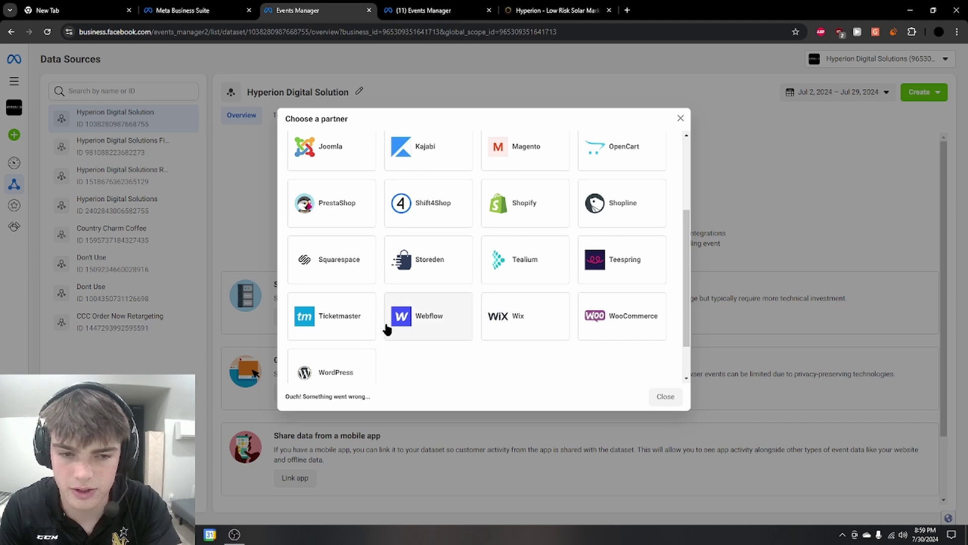
{"action": "scroll", "coordinate": [396, 327], "scroll_direction": "down", "scroll_amount": 1}
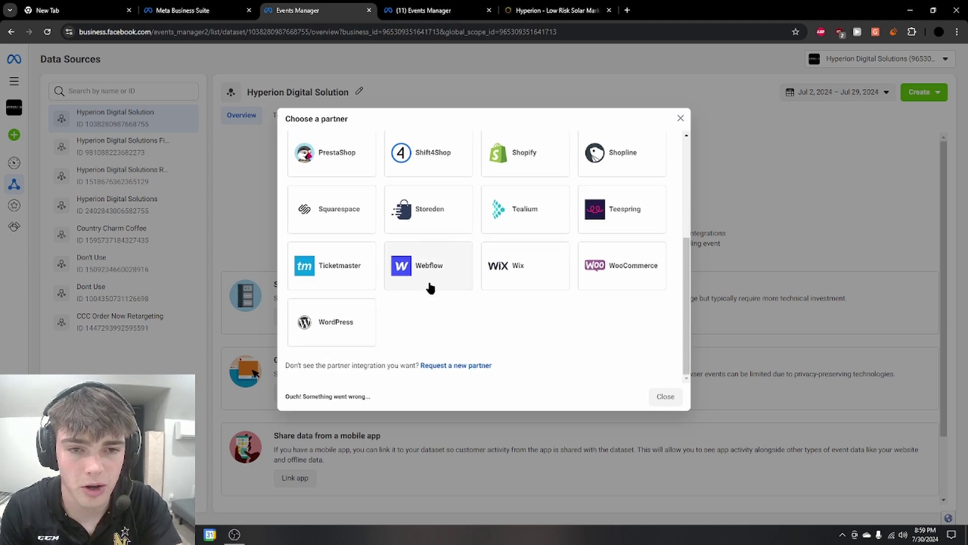
{"action": "scroll", "coordinate": [428, 305], "scroll_direction": "up", "scroll_amount": 1}
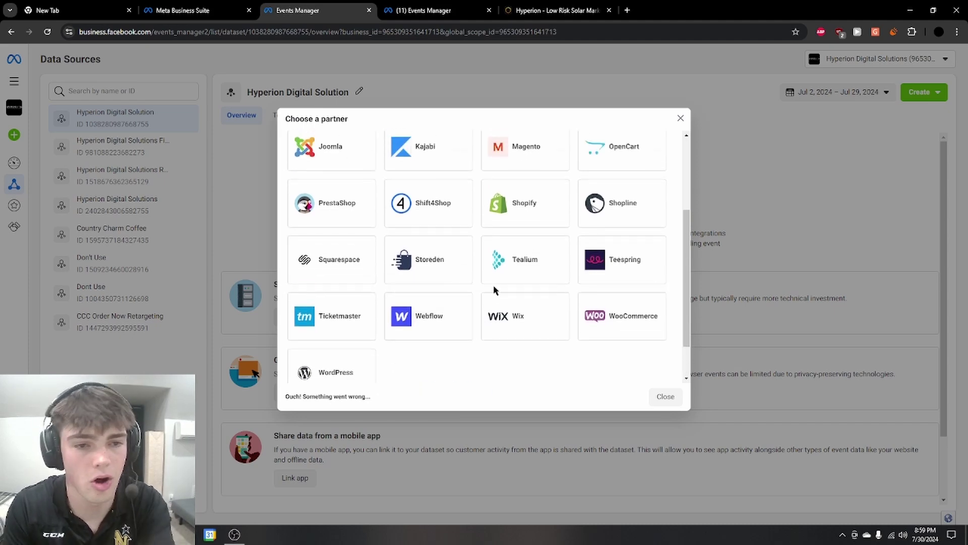
Look through the remaining partner platforms for the pixel integration and pick Webflow
{"action": "scroll", "coordinate": [477, 308], "scroll_direction": "up", "scroll_amount": 2}
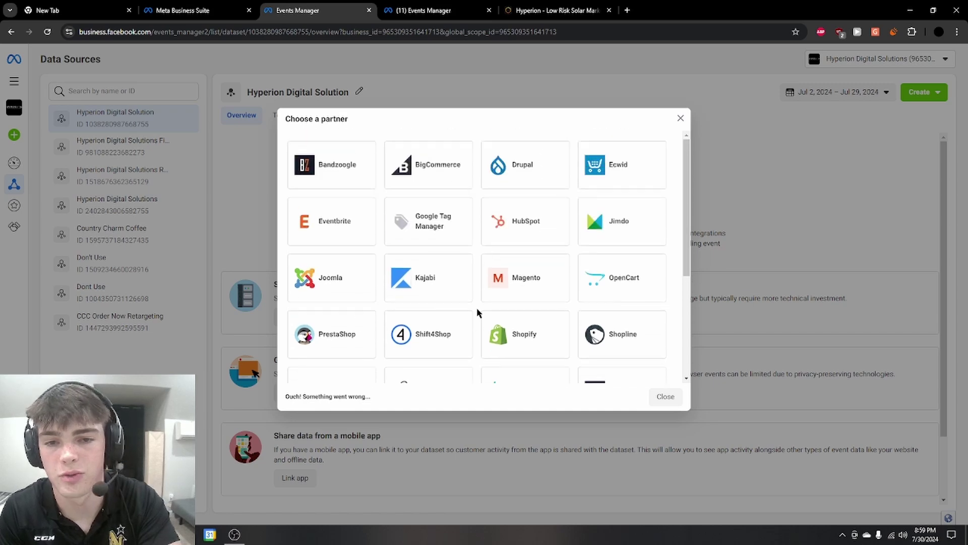
{"action": "scroll", "coordinate": [477, 310], "scroll_direction": "down", "scroll_amount": 3}
{"action": "scroll", "coordinate": [492, 314], "scroll_direction": "up", "scroll_amount": 2}
{"action": "scroll", "coordinate": [489, 323], "scroll_direction": "down", "scroll_amount": 3}
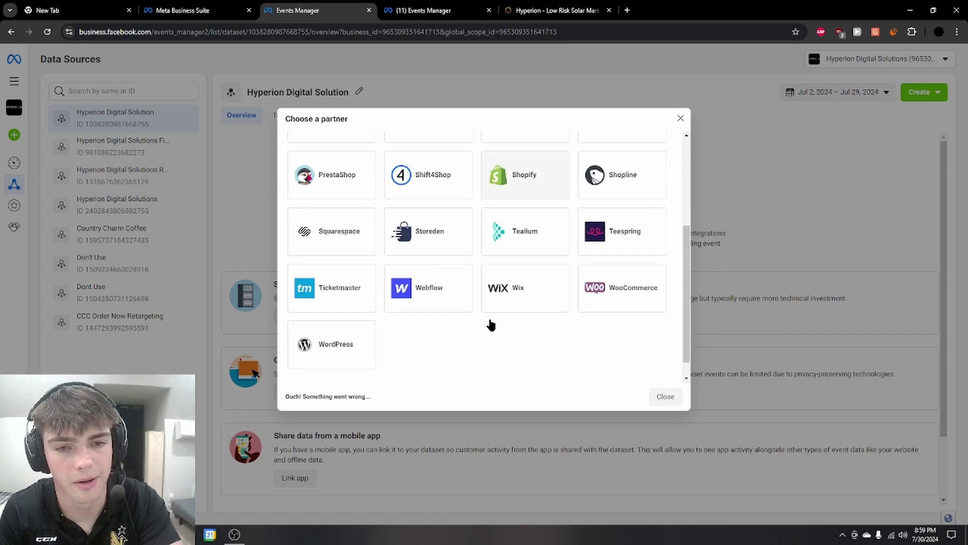
{"action": "left_click", "coordinate": [441, 277]}
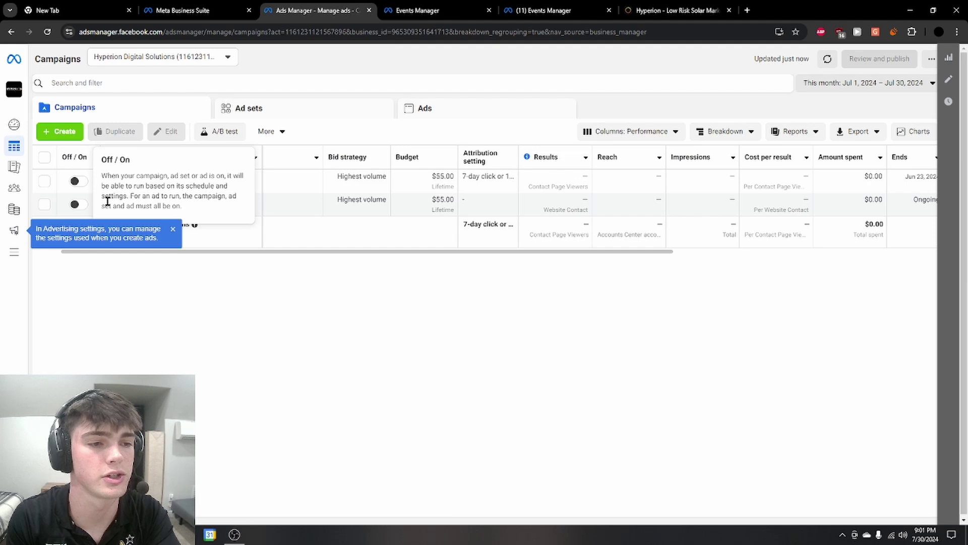
Create a new auction campaign with the Leads objective, using the manual leads campaign setup
{"action": "left_click", "coordinate": [60, 131]}
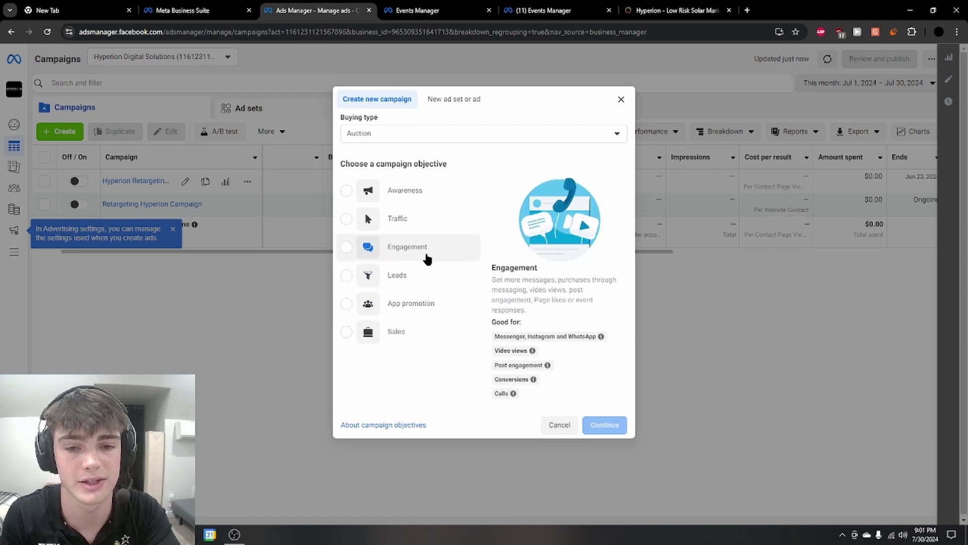
{"action": "left_click", "coordinate": [424, 275]}
{"action": "left_click", "coordinate": [604, 425]}
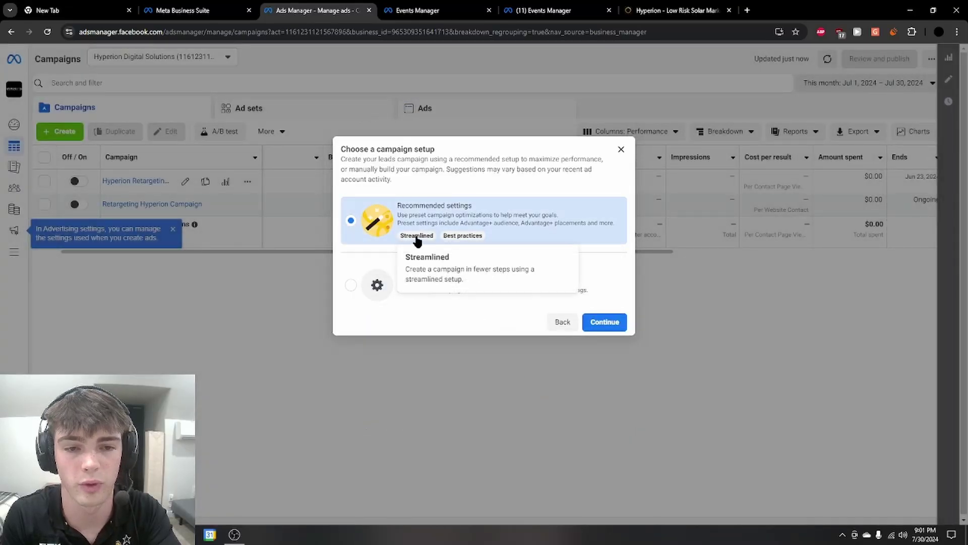
{"action": "left_click", "coordinate": [384, 302]}
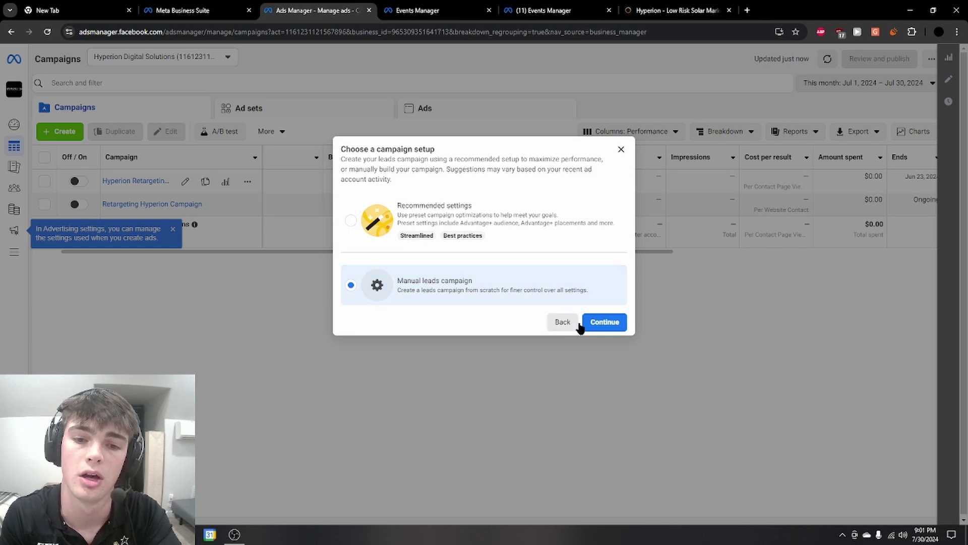
{"action": "left_click", "coordinate": [605, 323]}
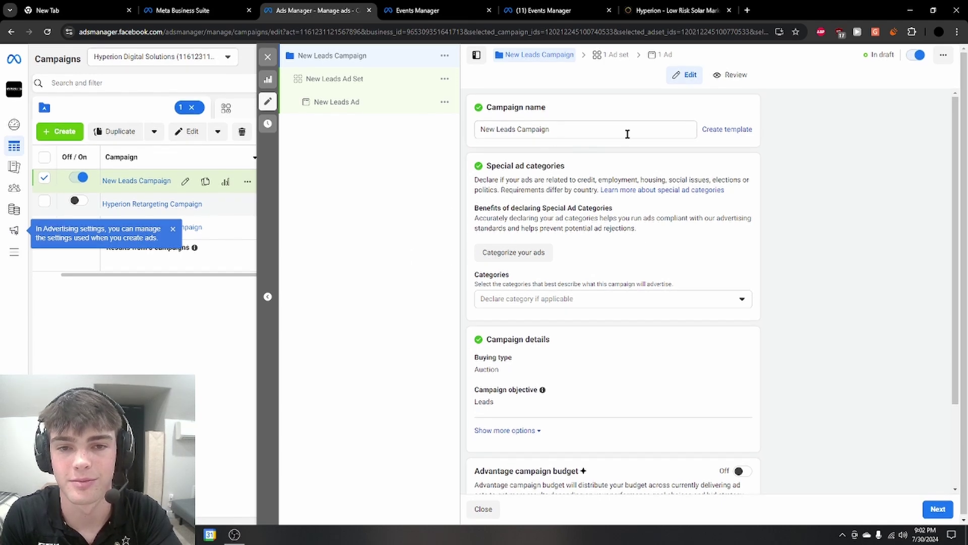
Keep the default campaign settings, continue to the New Leads Ad Set, and dismiss the zero-conversions warning
{"action": "scroll", "coordinate": [547, 281], "scroll_direction": "down", "scroll_amount": 2}
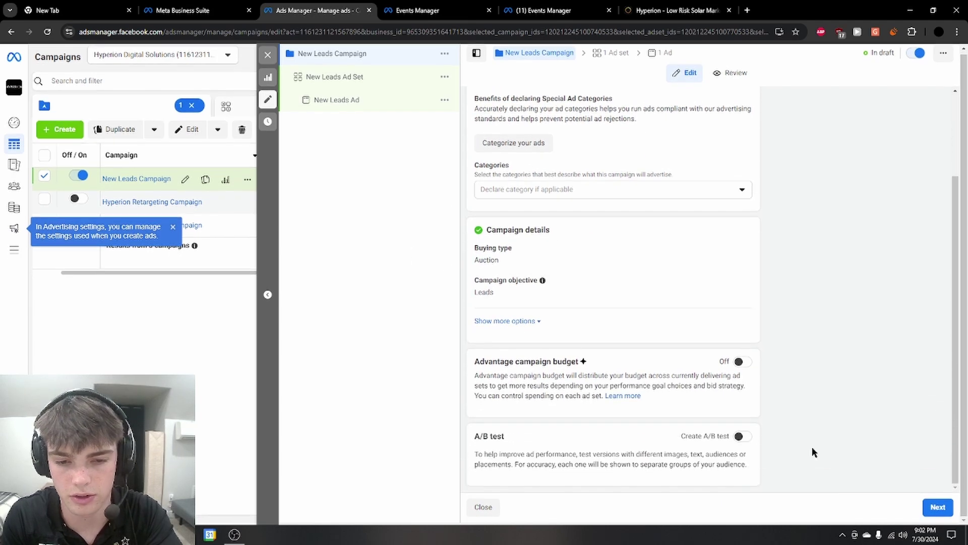
{"action": "left_click", "coordinate": [937, 507]}
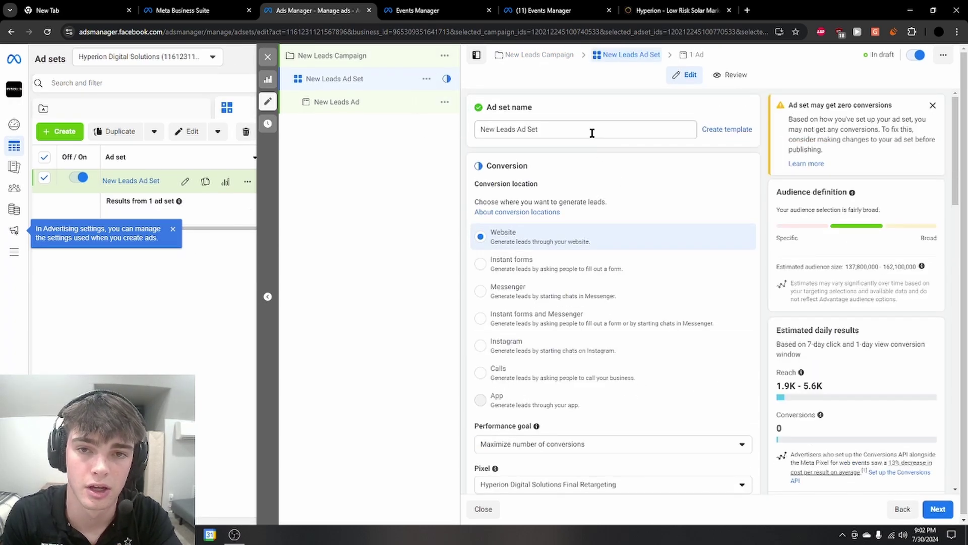
{"action": "left_click", "coordinate": [933, 104]}
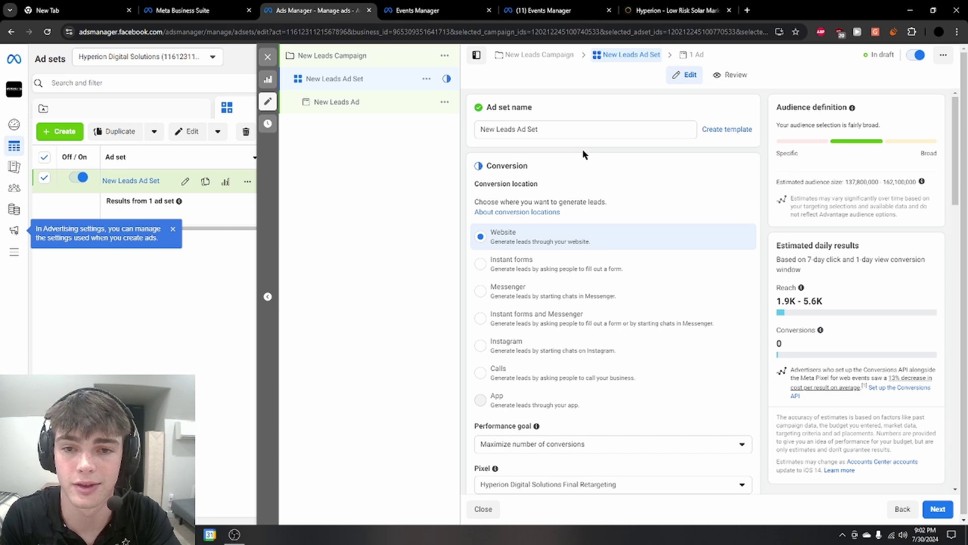
Select Hyperion Digital Solutions Final Retargeting as the pixel for the ad set's website conversions
{"action": "scroll", "coordinate": [519, 154], "scroll_direction": "down", "scroll_amount": 2}
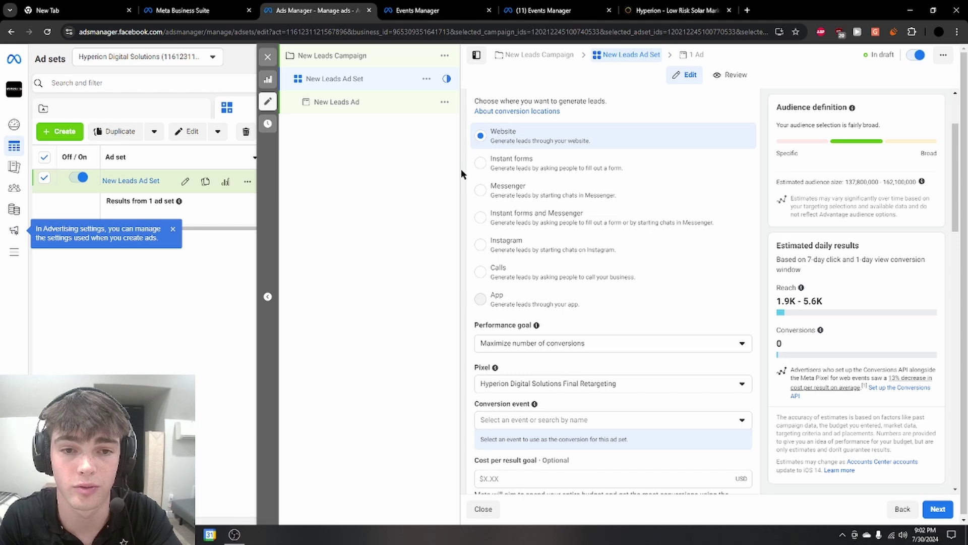
{"action": "scroll", "coordinate": [462, 171], "scroll_direction": "up", "scroll_amount": 2}
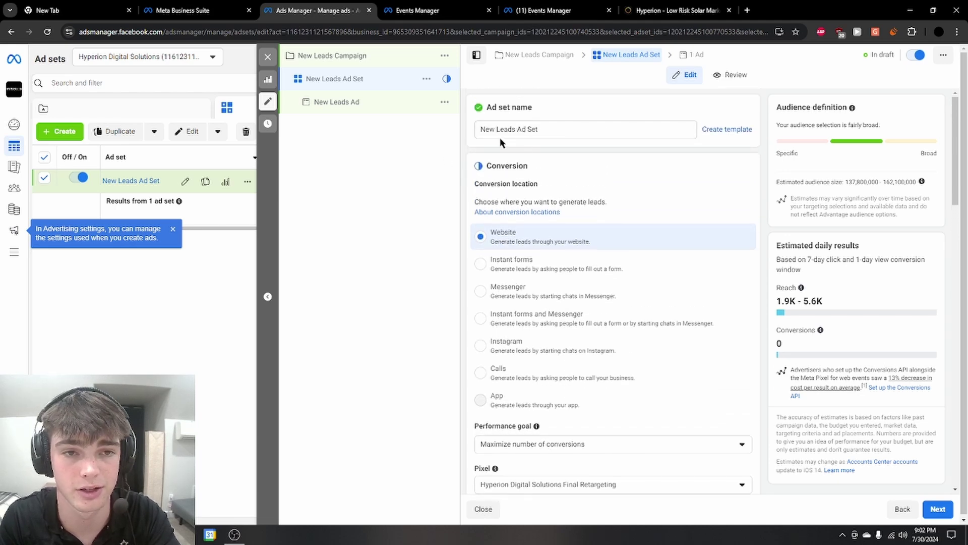
{"action": "scroll", "coordinate": [469, 192], "scroll_direction": "down", "scroll_amount": 3}
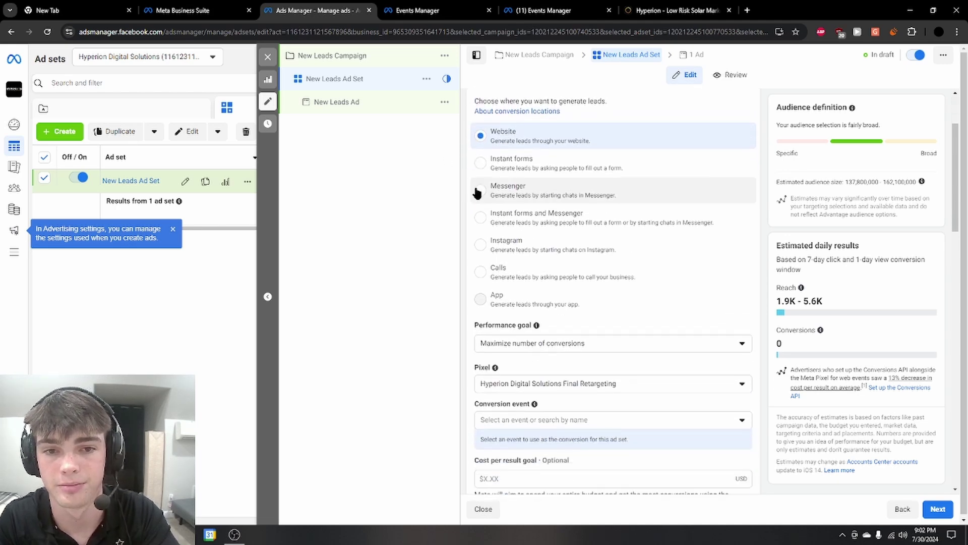
{"action": "scroll", "coordinate": [626, 276], "scroll_direction": "down", "scroll_amount": 3}
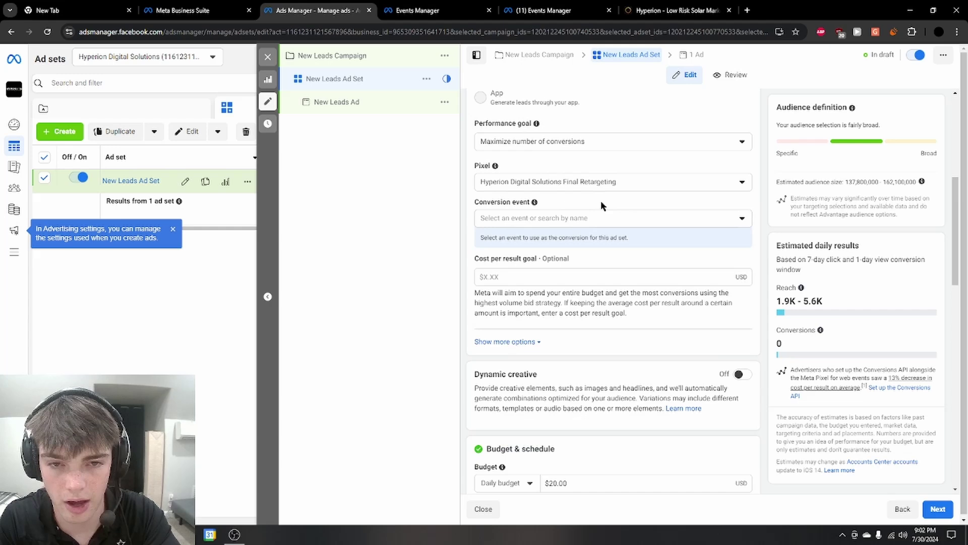
{"action": "left_click", "coordinate": [660, 183]}
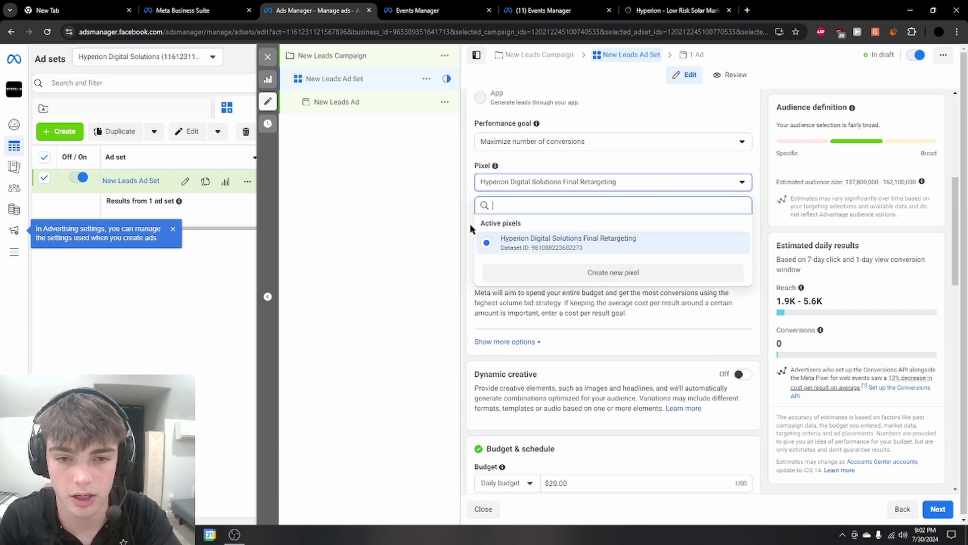
{"action": "left_click", "coordinate": [484, 245]}
{"action": "left_click", "coordinate": [522, 180]}
{"action": "left_click", "coordinate": [495, 169]}
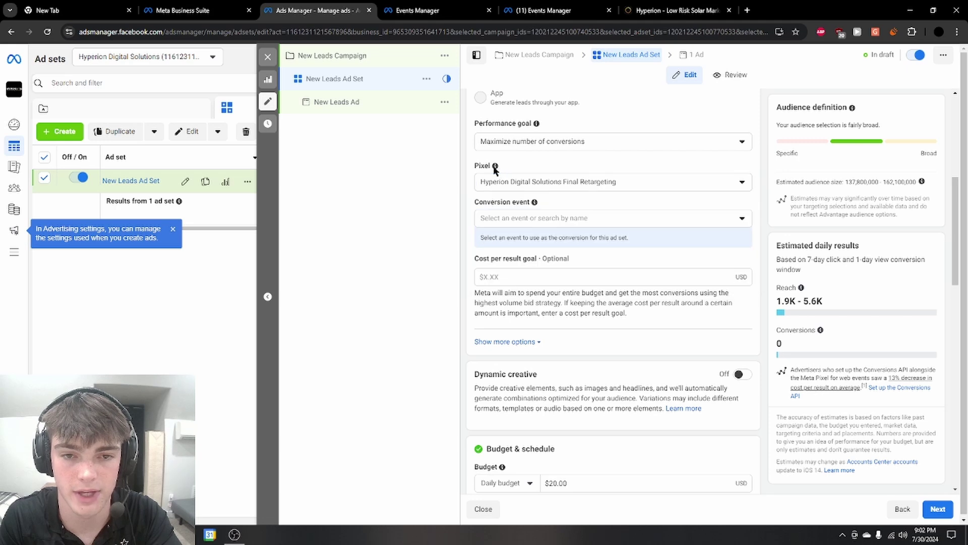
Check the ad set's available pixels, including the option to create one, and examine the estimated daily reach
{"action": "left_click", "coordinate": [655, 182]}
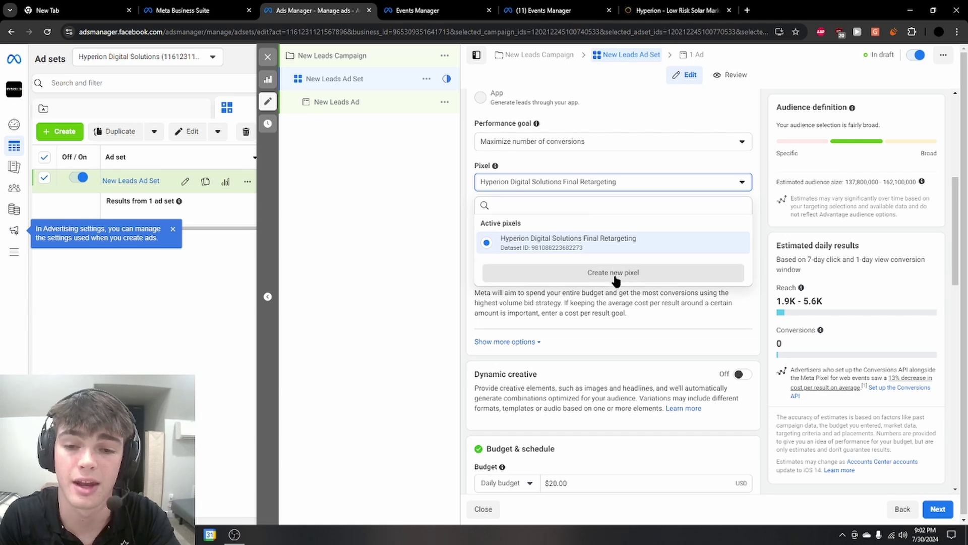
{"action": "left_click", "coordinate": [467, 231]}
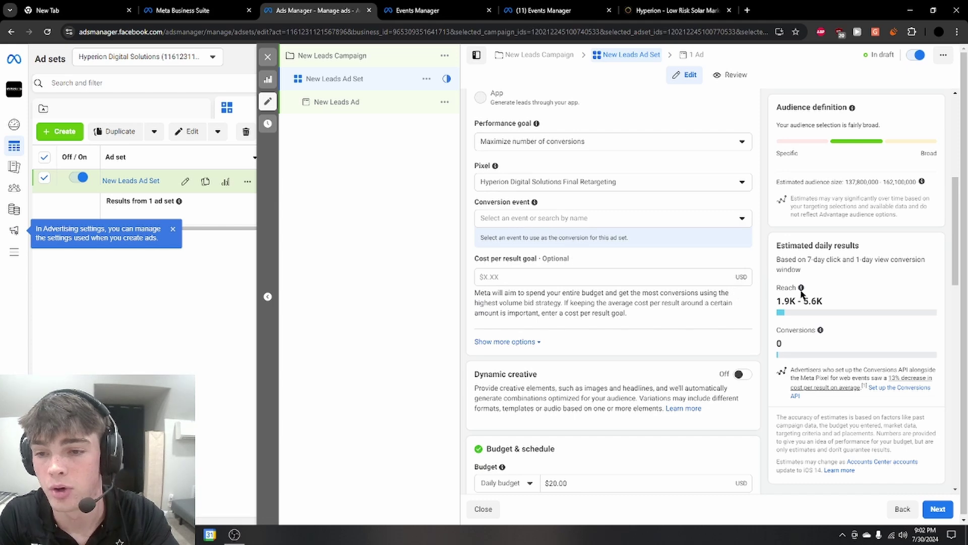
{"action": "mouse_move", "coordinate": [801, 288]}
{"action": "left_click_drag", "start_coordinate": [777, 301], "coordinate": [824, 306]}
{"action": "left_click", "coordinate": [829, 303]}
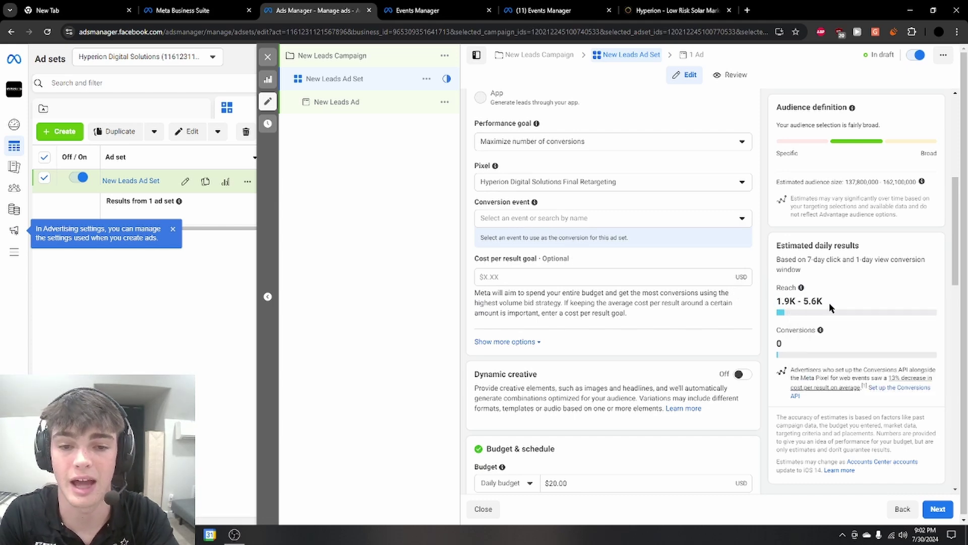
Review the ad set's conversion location, performance goal, pixel, conversion event, and budget and schedule settings
{"action": "left_click", "coordinate": [637, 188]}
{"action": "left_click", "coordinate": [620, 170]}
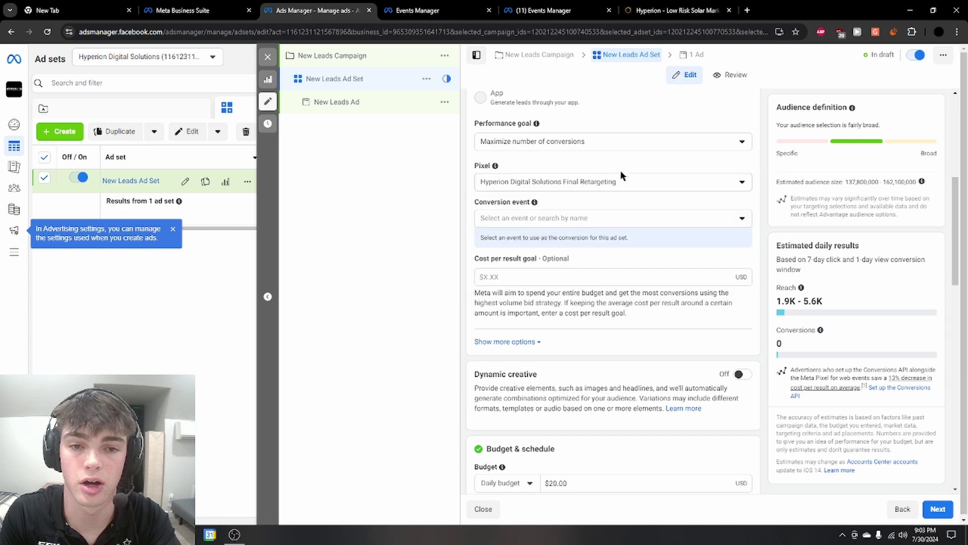
{"action": "scroll", "coordinate": [625, 211], "scroll_direction": "up", "scroll_amount": 1}
{"action": "left_click", "coordinate": [629, 230]}
{"action": "left_click", "coordinate": [606, 215]}
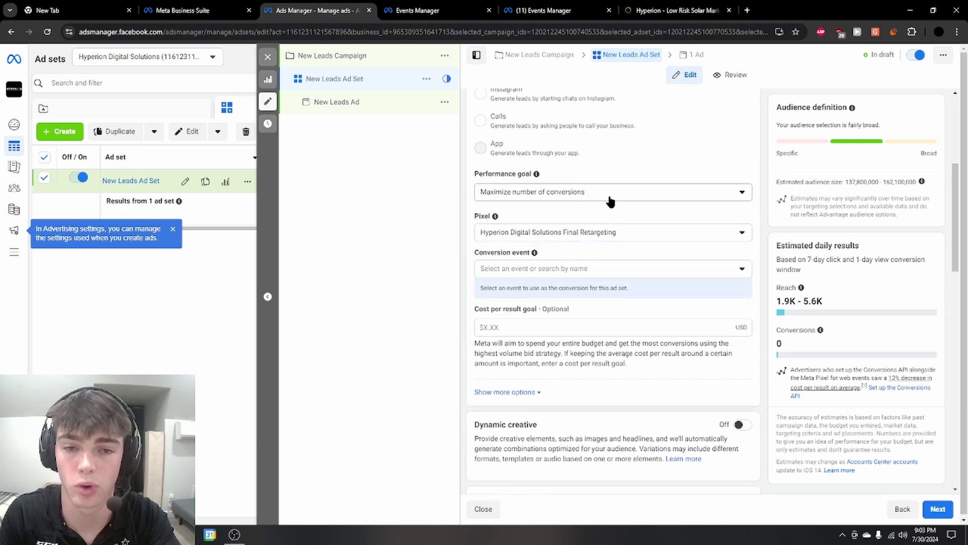
{"action": "scroll", "coordinate": [469, 217], "scroll_direction": "up", "scroll_amount": 5}
{"action": "scroll", "coordinate": [479, 206], "scroll_direction": "down", "scroll_amount": 6}
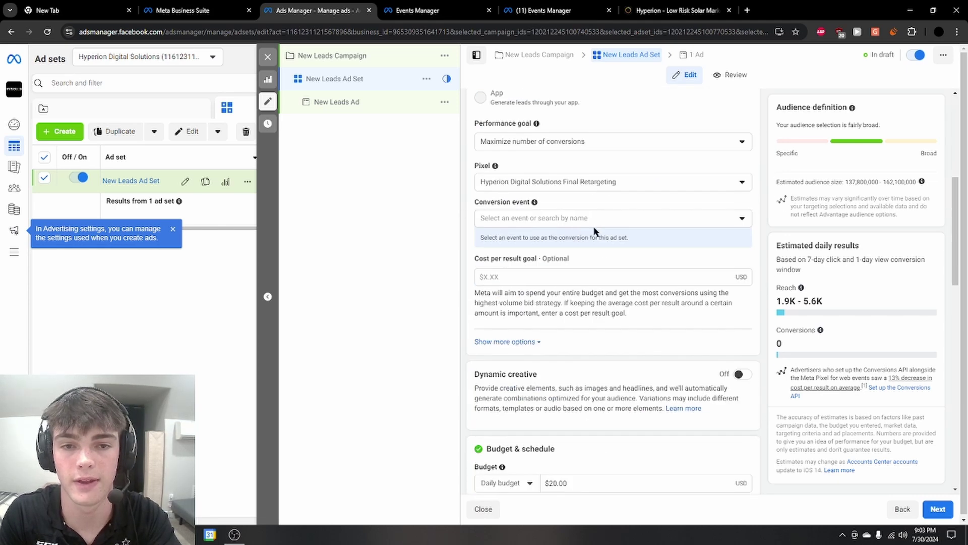
{"action": "left_click", "coordinate": [483, 188]}
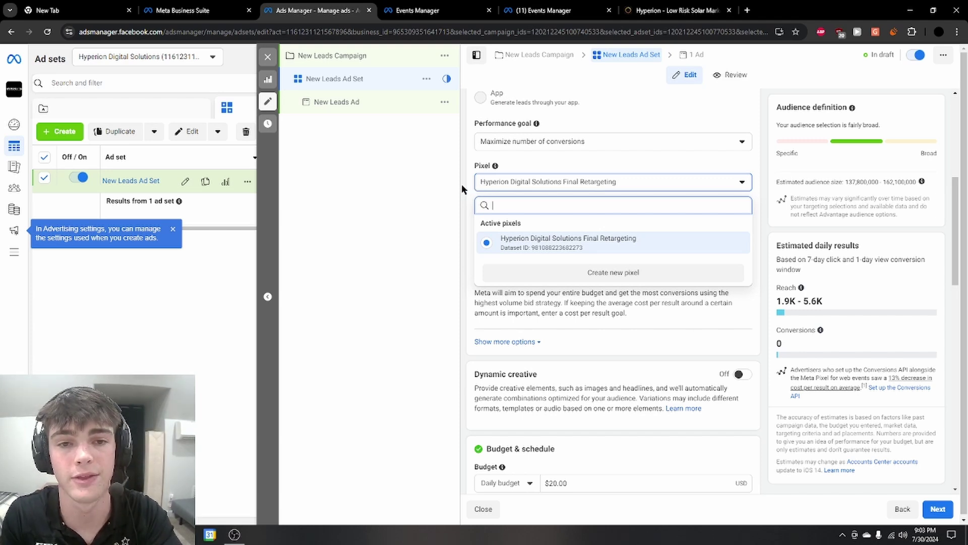
{"action": "left_click", "coordinate": [463, 185]}
{"action": "scroll", "coordinate": [487, 262], "scroll_direction": "down", "scroll_amount": 4}
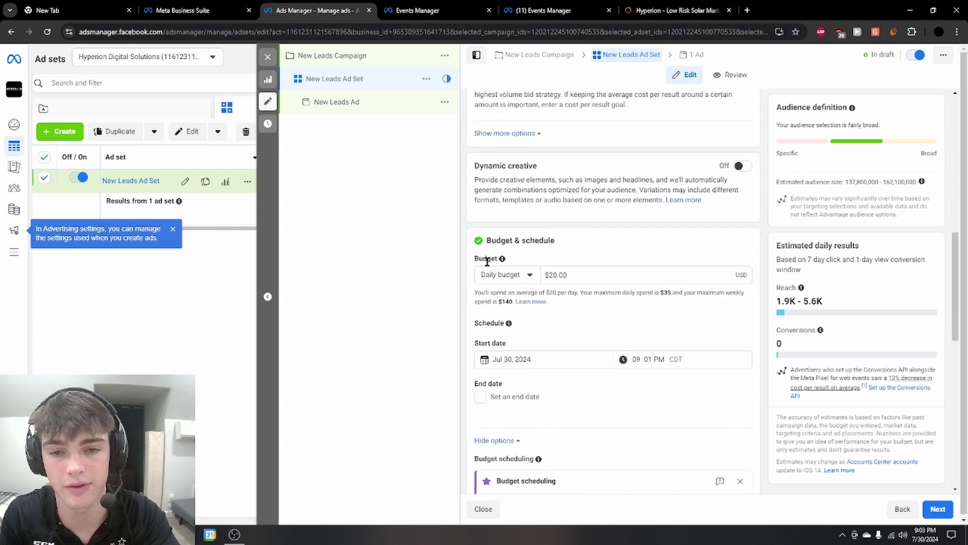
{"action": "scroll", "coordinate": [487, 262], "scroll_direction": "up", "scroll_amount": 5}
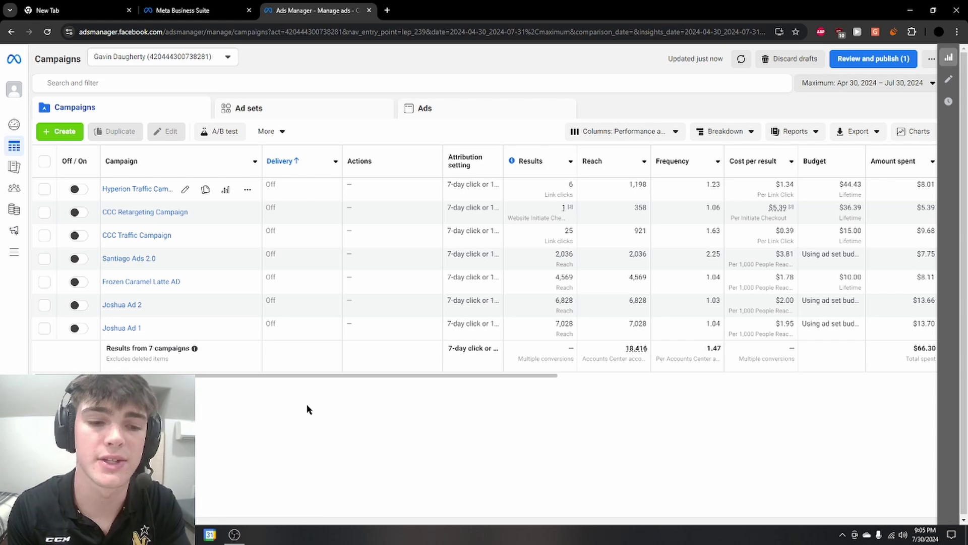
Open the CCC Retargeting Campaign down to its ad and examine the results, cost, impressions and click columns
{"action": "left_click_drag", "start_coordinate": [308, 374], "coordinate": [228, 406]}
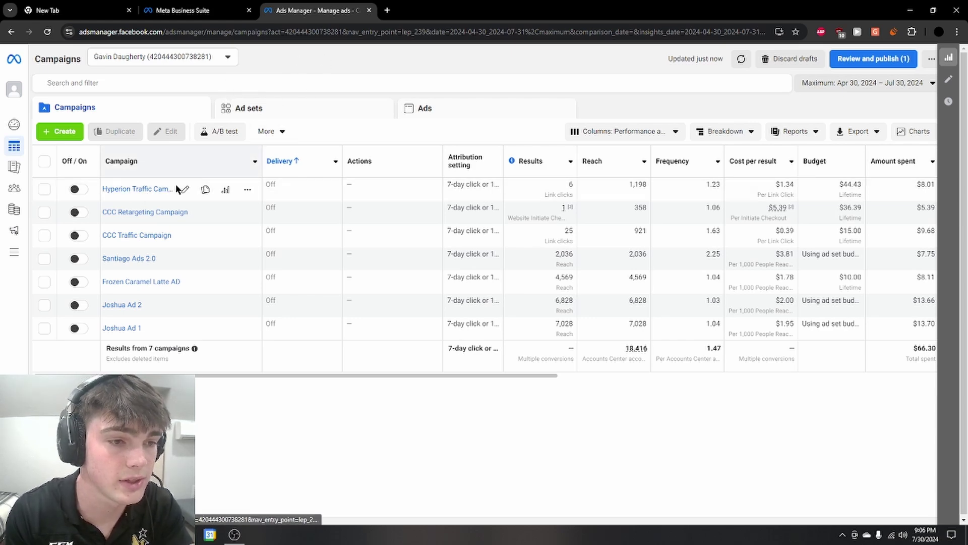
{"action": "left_click", "coordinate": [143, 212]}
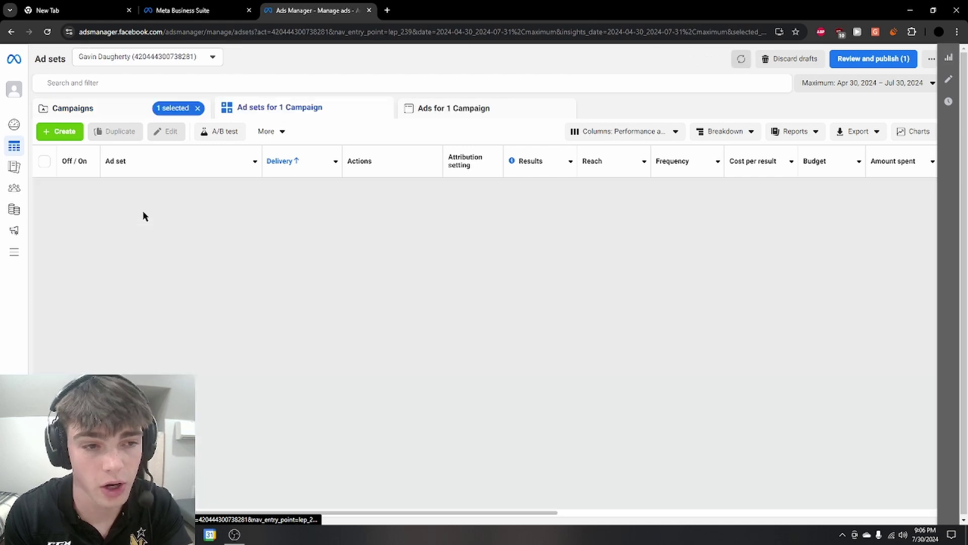
{"action": "left_click", "coordinate": [121, 189]}
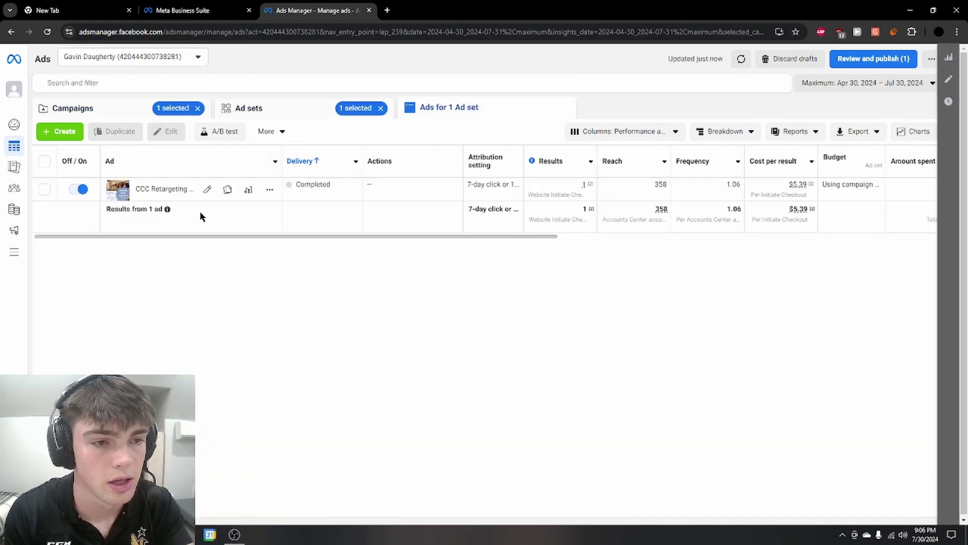
{"action": "scroll", "coordinate": [294, 238], "scroll_direction": "right", "scroll_amount": 2}
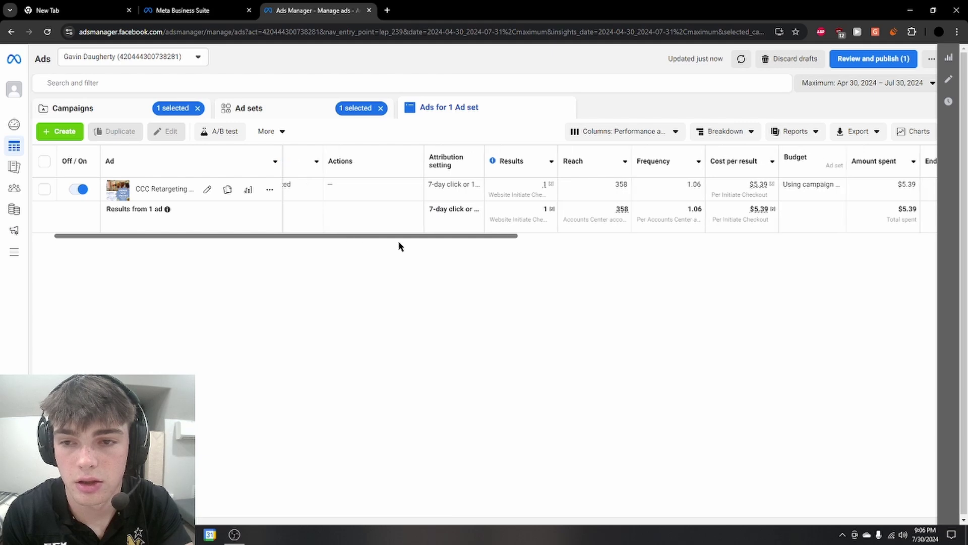
{"action": "scroll", "coordinate": [398, 246], "scroll_direction": "right", "scroll_amount": 3}
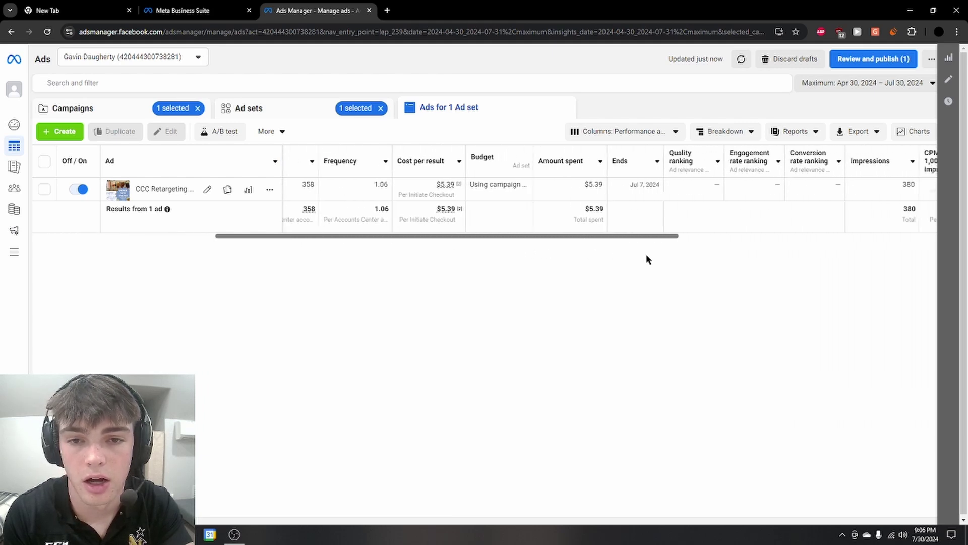
{"action": "scroll", "coordinate": [649, 259], "scroll_direction": "right", "scroll_amount": 5}
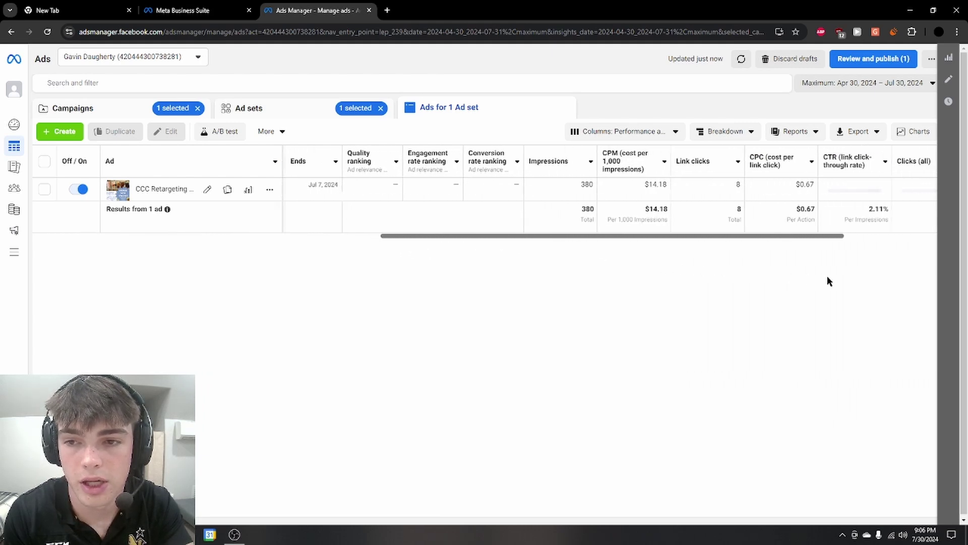
{"action": "scroll", "coordinate": [828, 280], "scroll_direction": "left", "scroll_amount": 10}
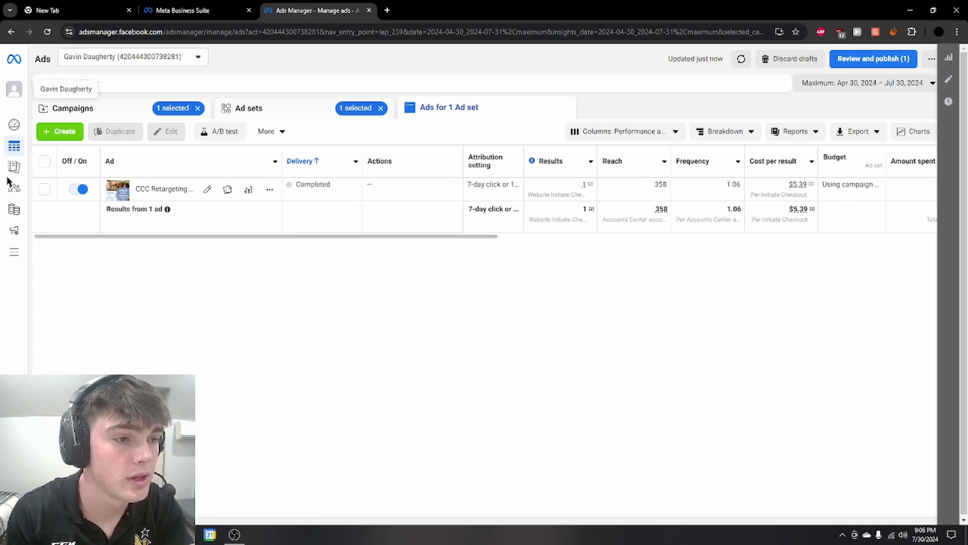
Check the available business portfolios, keep the personal account, and open Events Manager for it
{"action": "mouse_move", "coordinate": [15, 95]}
{"action": "left_click", "coordinate": [102, 98]}
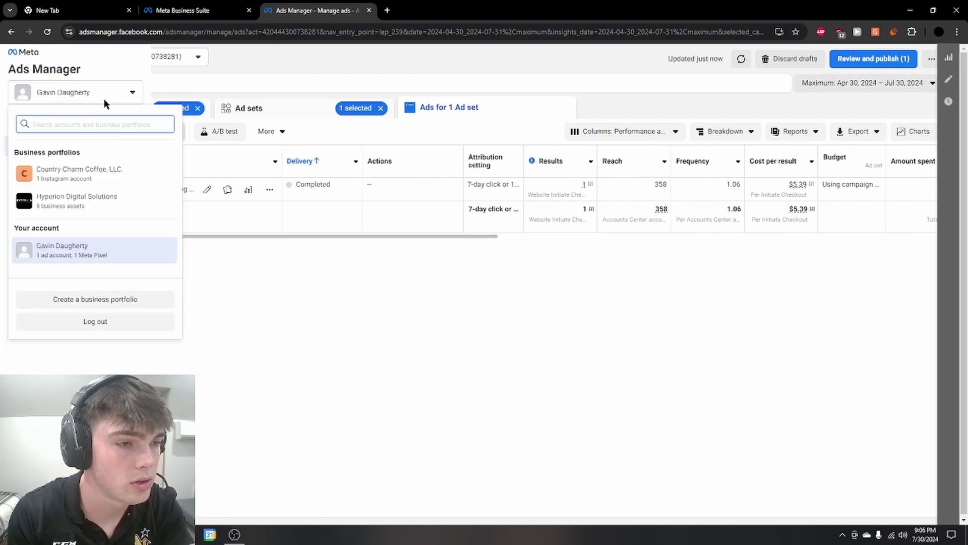
{"action": "left_click", "coordinate": [104, 99]}
{"action": "left_click", "coordinate": [56, 250]}
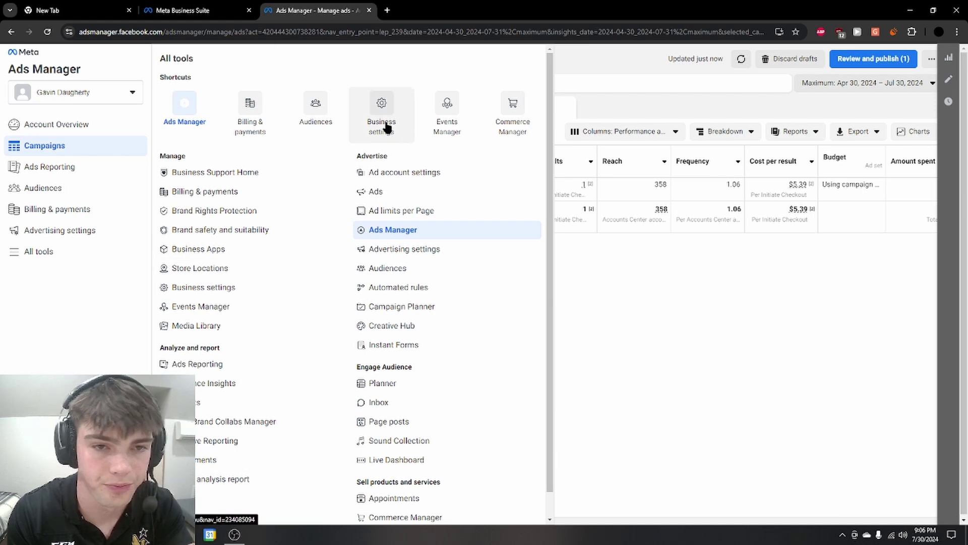
{"action": "left_click", "coordinate": [446, 121]}
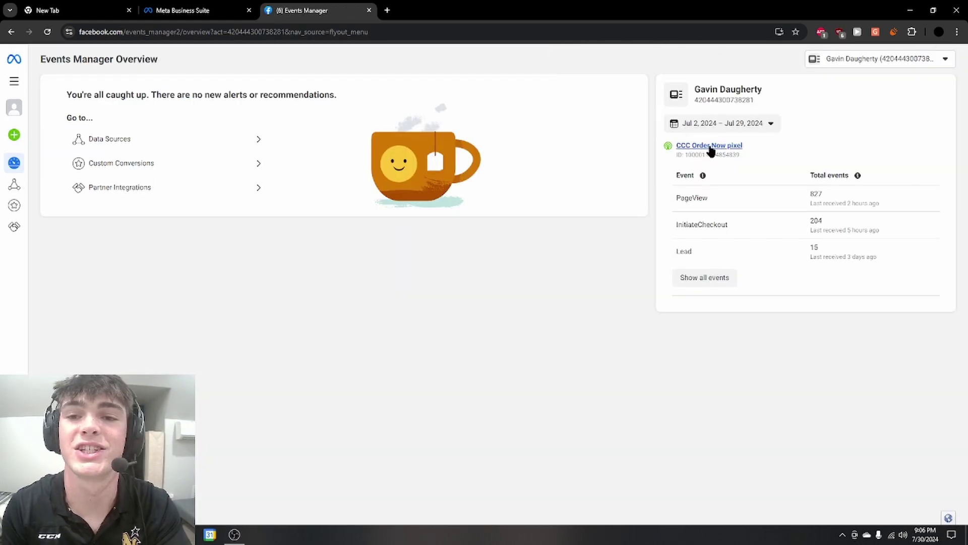
Show all events of the CCC Order Now pixel and examine the total number of PageView events
{"action": "left_click", "coordinate": [708, 280]}
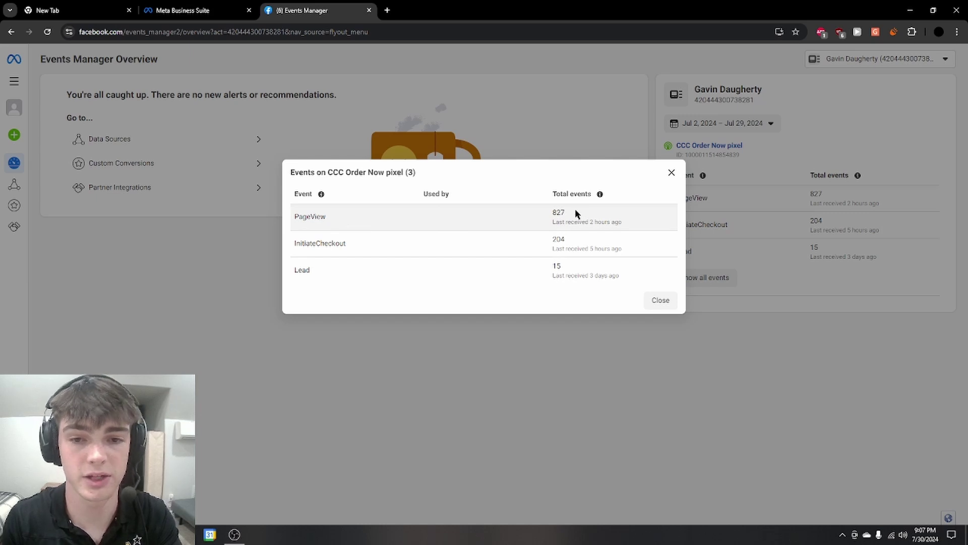
{"action": "left_click_drag", "start_coordinate": [567, 211], "coordinate": [545, 214]}
{"action": "left_click", "coordinate": [540, 191]}
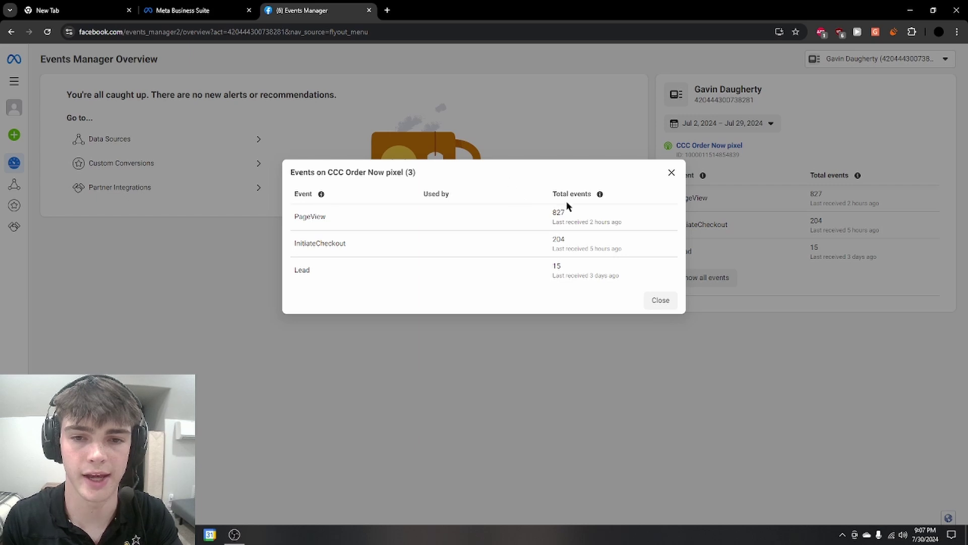
{"action": "left_click_drag", "start_coordinate": [566, 211], "coordinate": [552, 212]}
{"action": "left_click", "coordinate": [538, 187]}
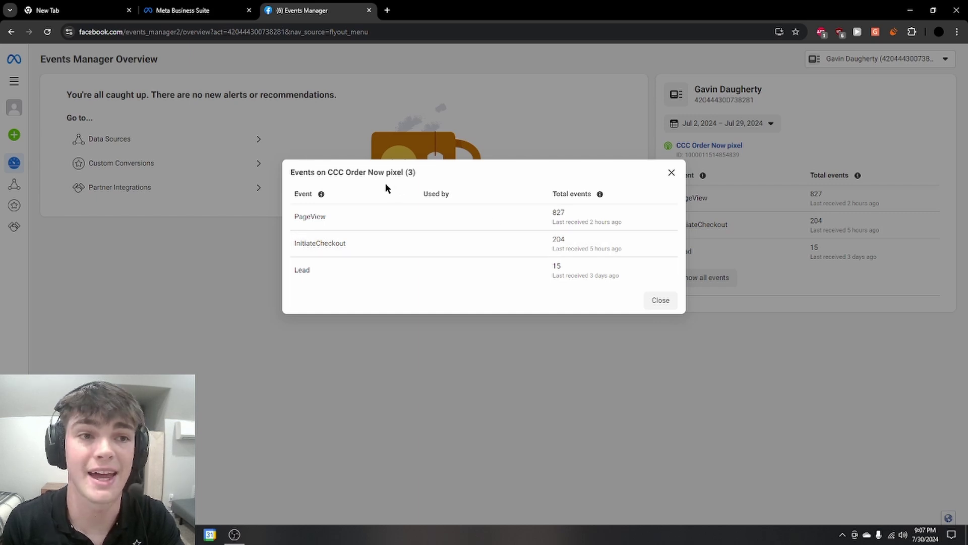
Open countrycharmcoffee.com in a new tab, follow its Order for Pickup link, and look through the ordering menu from Coffee to Retail
{"action": "left_click", "coordinate": [387, 10]}
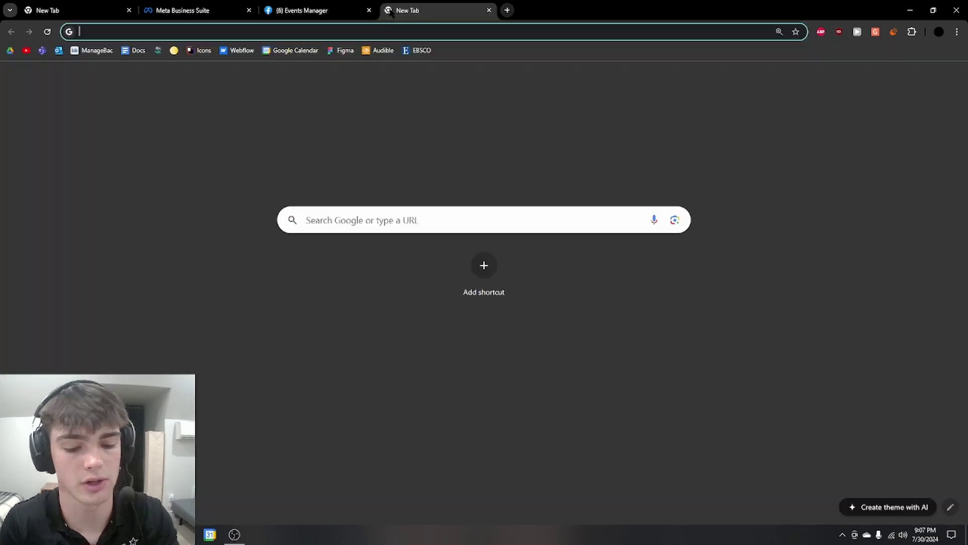
{"action": "type", "text": "countr"}
{"action": "key", "text": "Return"}
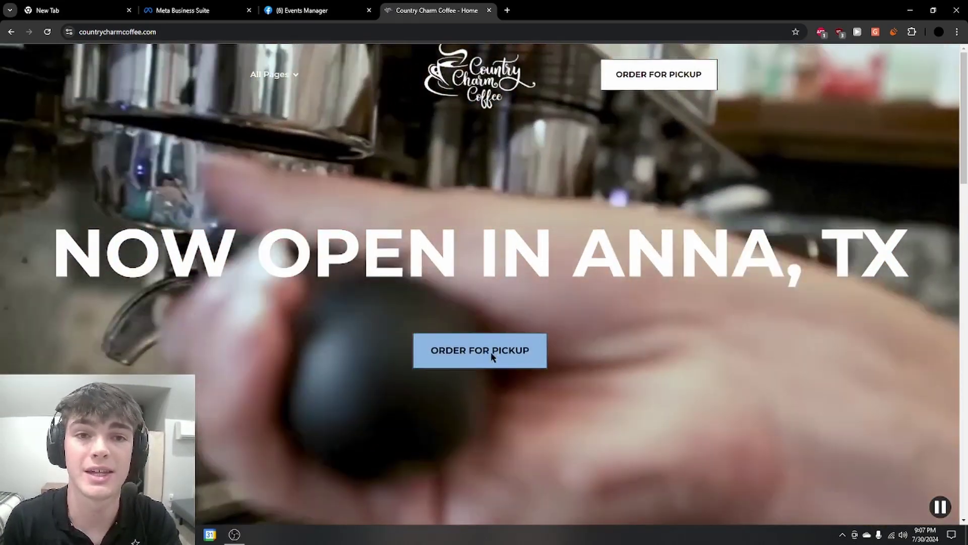
{"action": "left_click", "coordinate": [494, 357]}
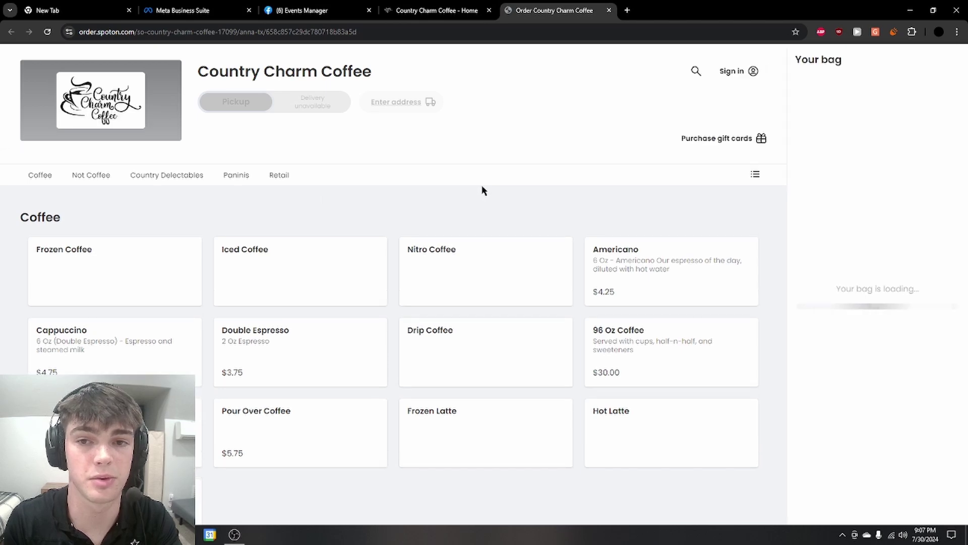
{"action": "scroll", "coordinate": [353, 250], "scroll_direction": "down", "scroll_amount": 1}
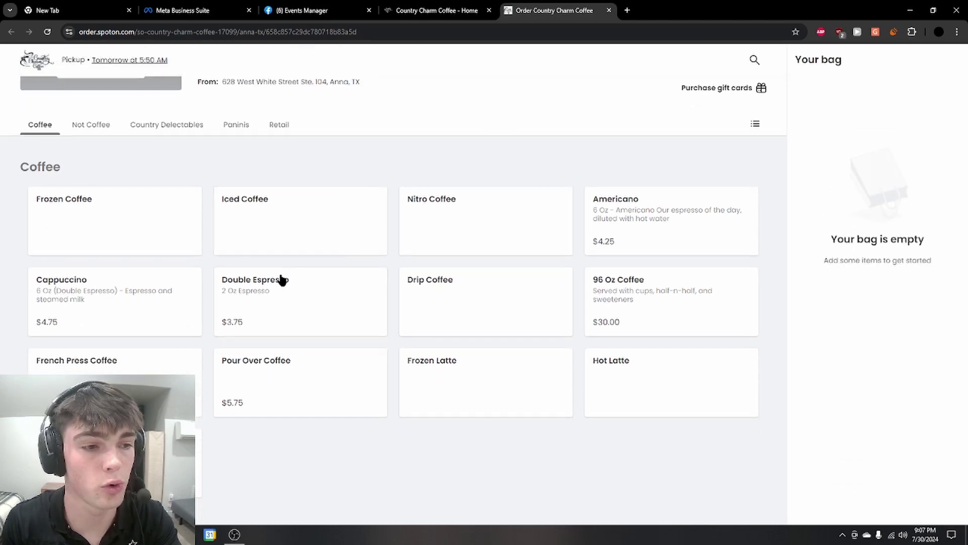
{"action": "scroll", "coordinate": [281, 279], "scroll_direction": "down", "scroll_amount": 8}
{"action": "scroll", "coordinate": [232, 270], "scroll_direction": "down", "scroll_amount": 15}
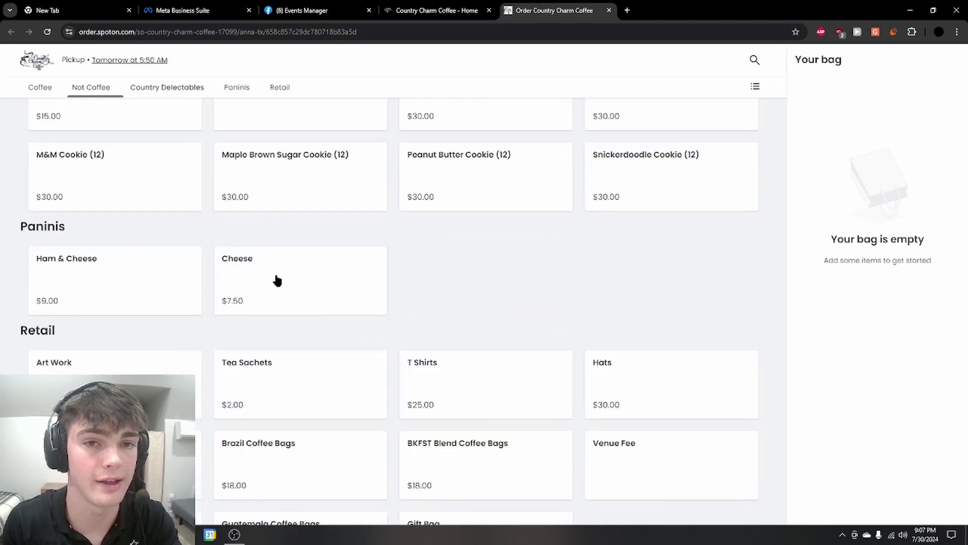
{"action": "scroll", "coordinate": [599, 178], "scroll_direction": "up", "scroll_amount": 10}
{"action": "scroll", "coordinate": [561, 160], "scroll_direction": "up", "scroll_amount": 10}
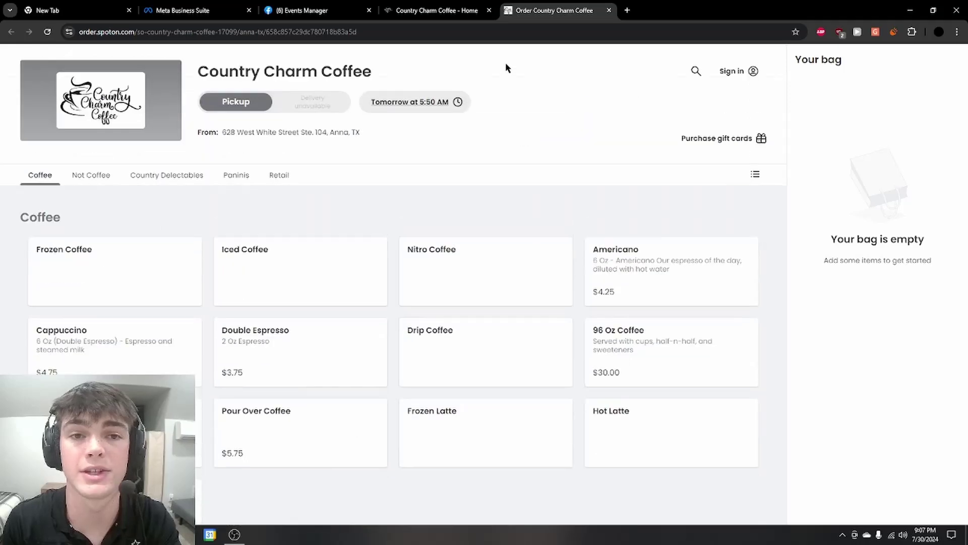
Return to the pixel's event list in Events Manager and close both Country Charm Coffee tabs
{"action": "left_click", "coordinate": [436, 11]}
{"action": "left_click", "coordinate": [303, 10]}
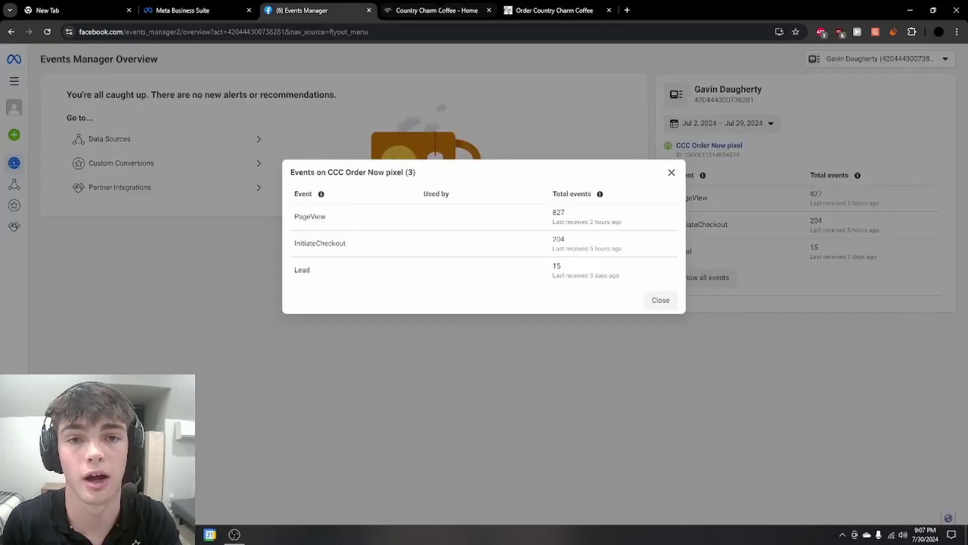
{"action": "left_click", "coordinate": [489, 10]}
{"action": "left_click", "coordinate": [490, 10]}
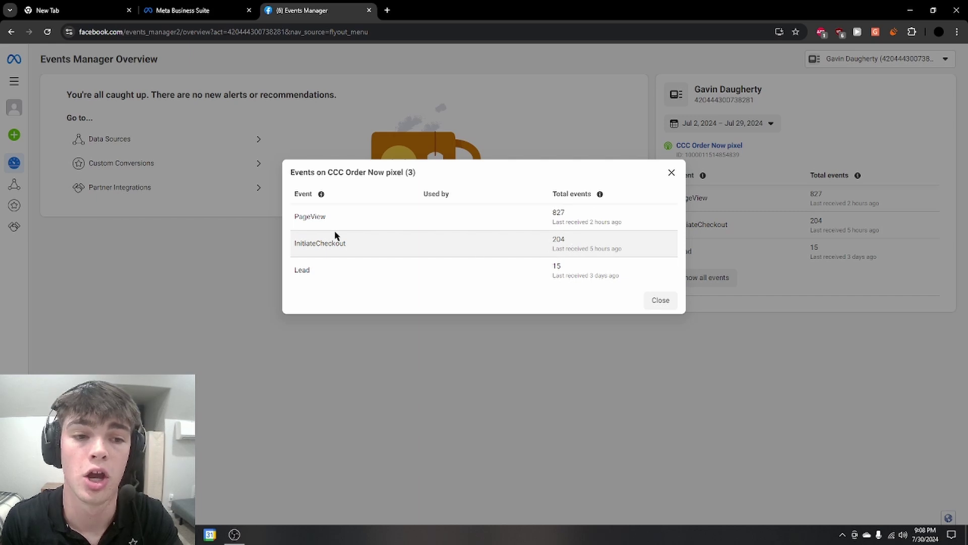
Examine the PageView event in the CCC Order Now pixel's event list, including the Event column's explanation, and close the list
{"action": "left_click_drag", "start_coordinate": [300, 217], "coordinate": [292, 220]}
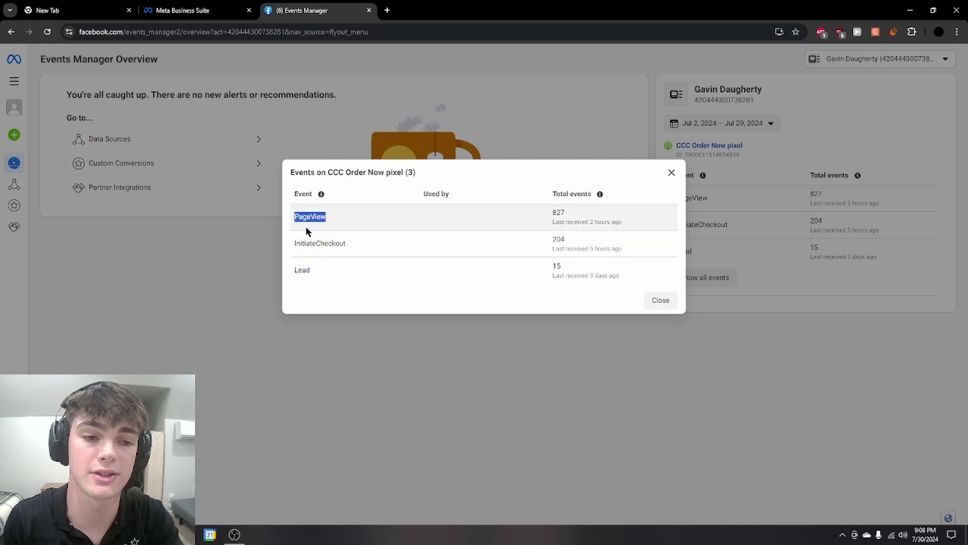
{"action": "left_click", "coordinate": [305, 226]}
{"action": "mouse_move", "coordinate": [322, 196]}
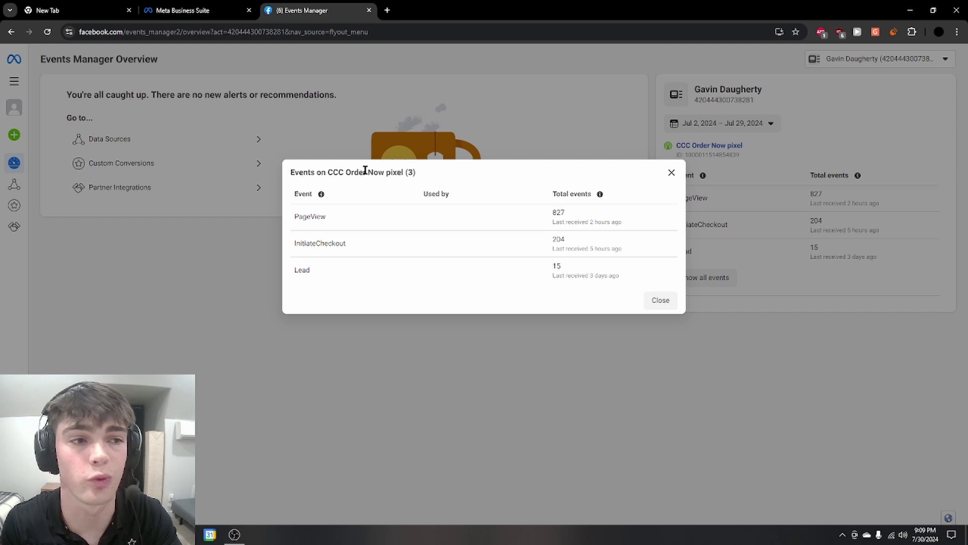
{"action": "left_click", "coordinate": [672, 173]}
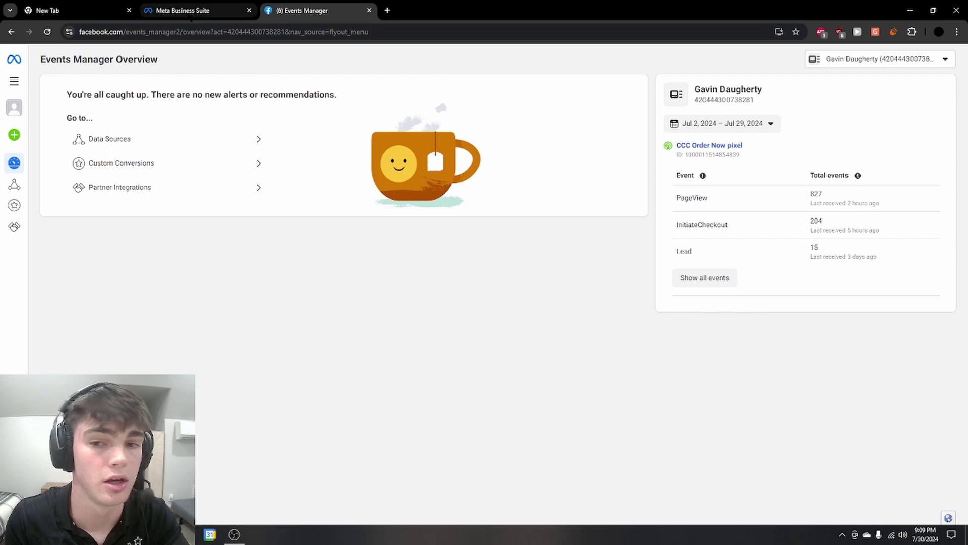
{"action": "left_click", "coordinate": [199, 15]}
{"action": "key", "text": "Escape"}
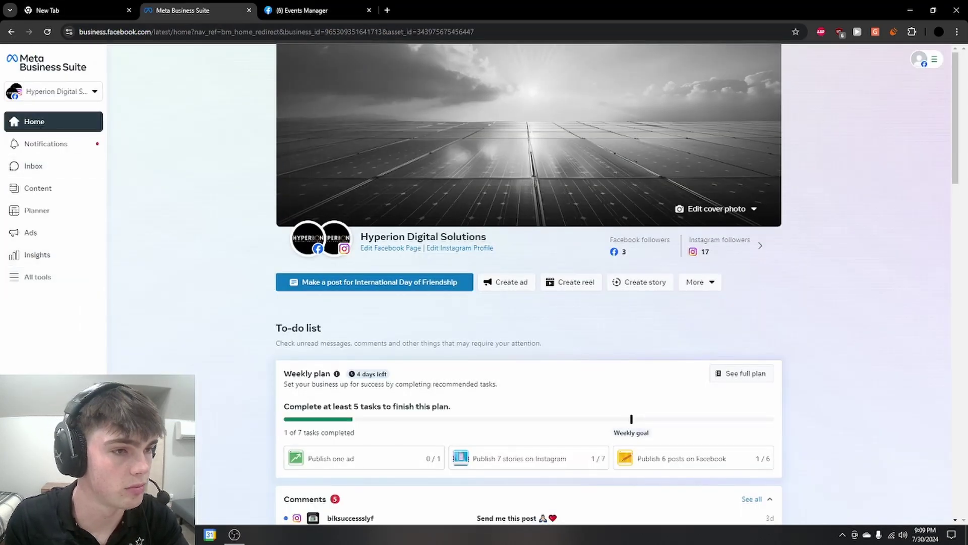
{"action": "left_click", "coordinate": [11, 34]}
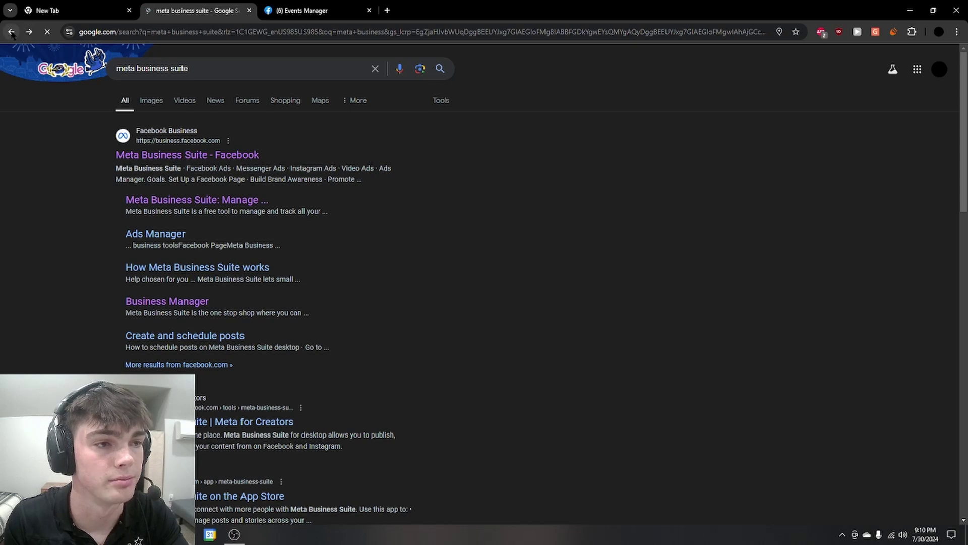
{"action": "left_click", "coordinate": [30, 32]}
{"action": "left_click", "coordinate": [302, 10]}
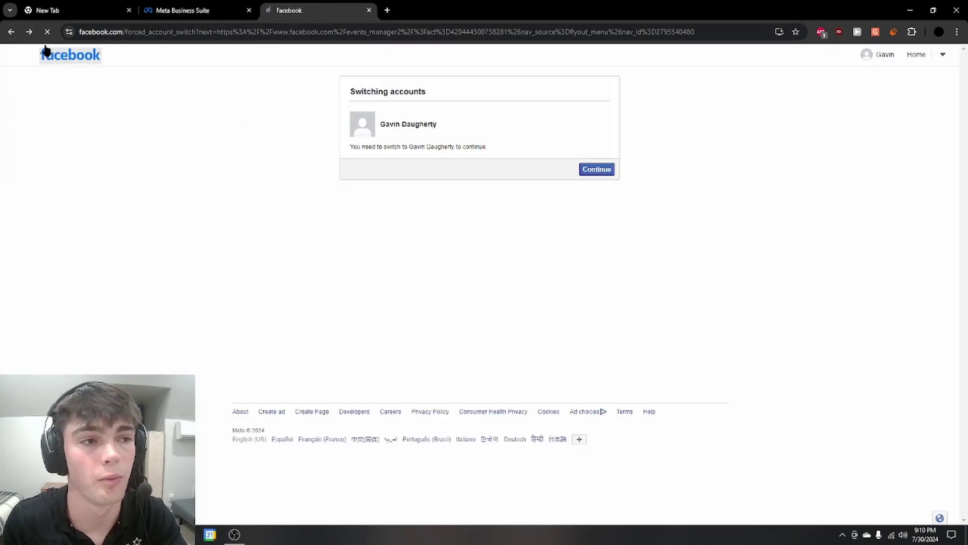
Return to Ads Manager, dismiss the Actions column tip, and clear the campaign and ad set selections to list all ads
{"action": "left_click", "coordinate": [11, 33]}
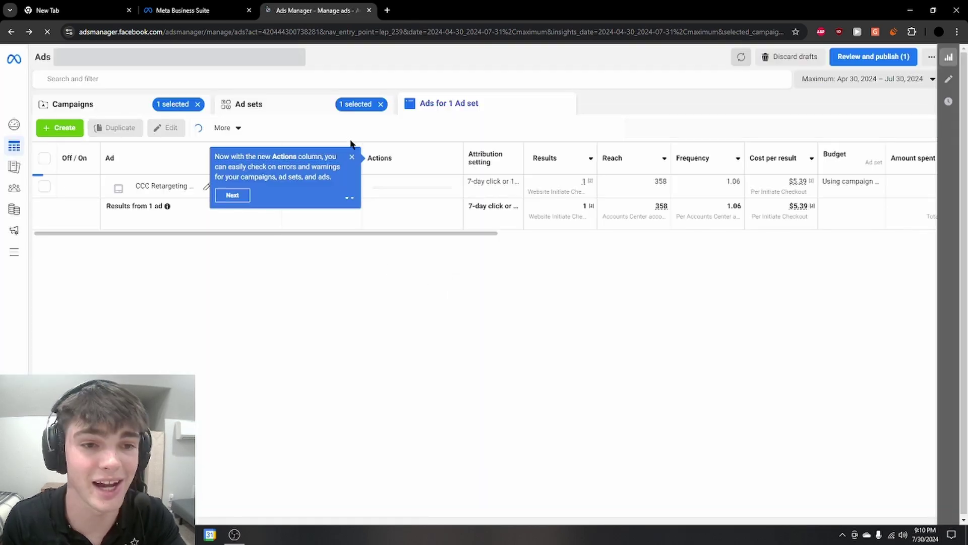
{"action": "left_click", "coordinate": [352, 156]}
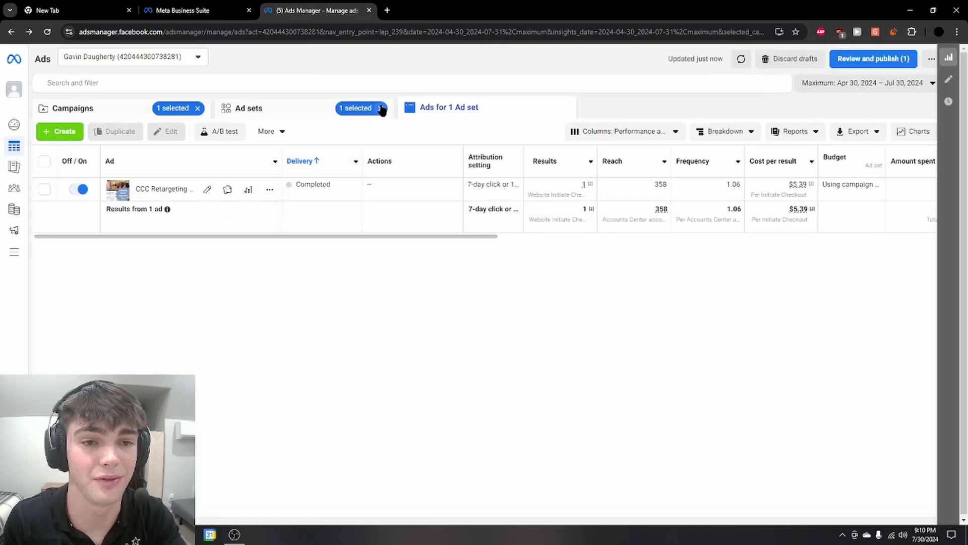
{"action": "left_click", "coordinate": [198, 108]}
{"action": "left_click", "coordinate": [197, 115]}
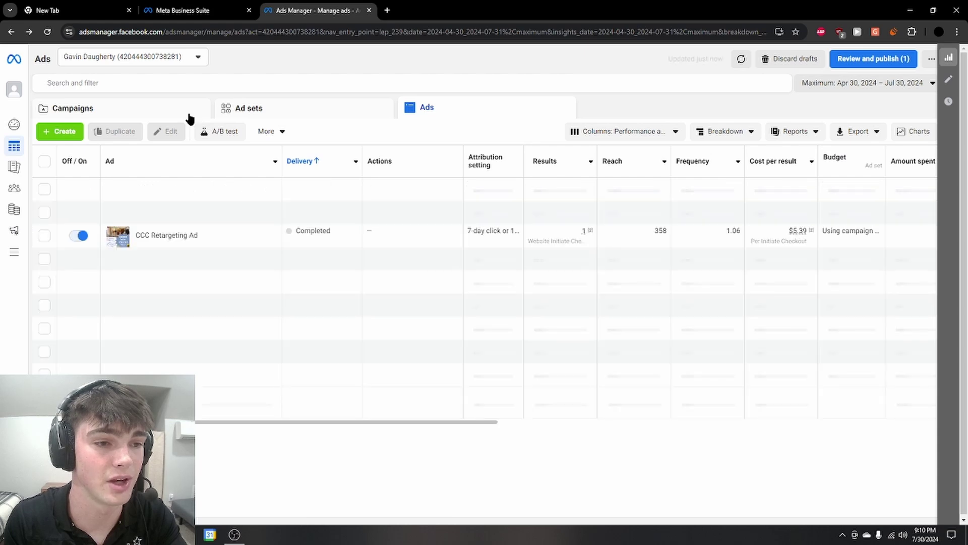
{"action": "left_click", "coordinate": [457, 108]}
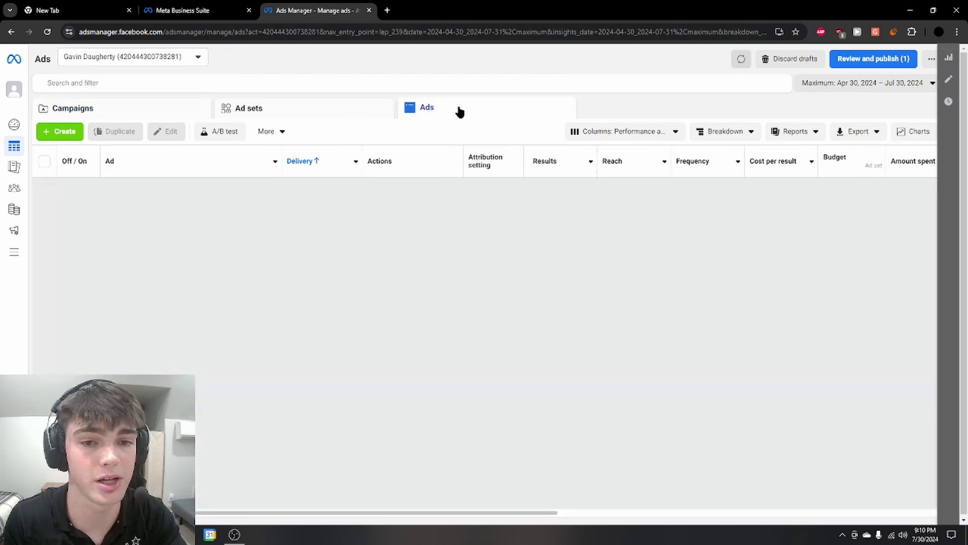